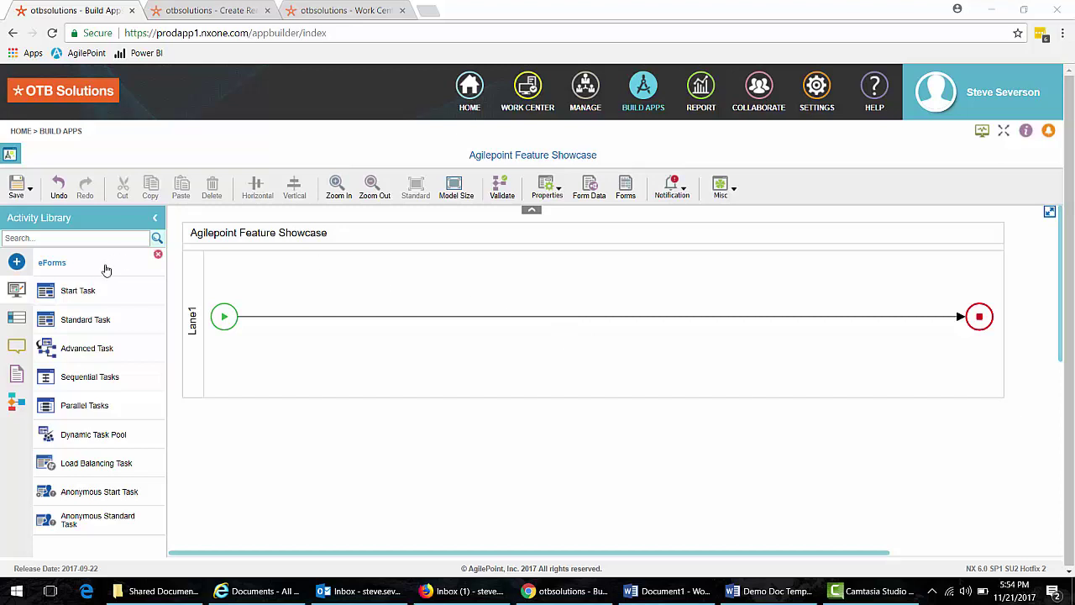
Add a Start Task right after the start event and open its Form 1 for editing
drag(84, 291, 318, 323)
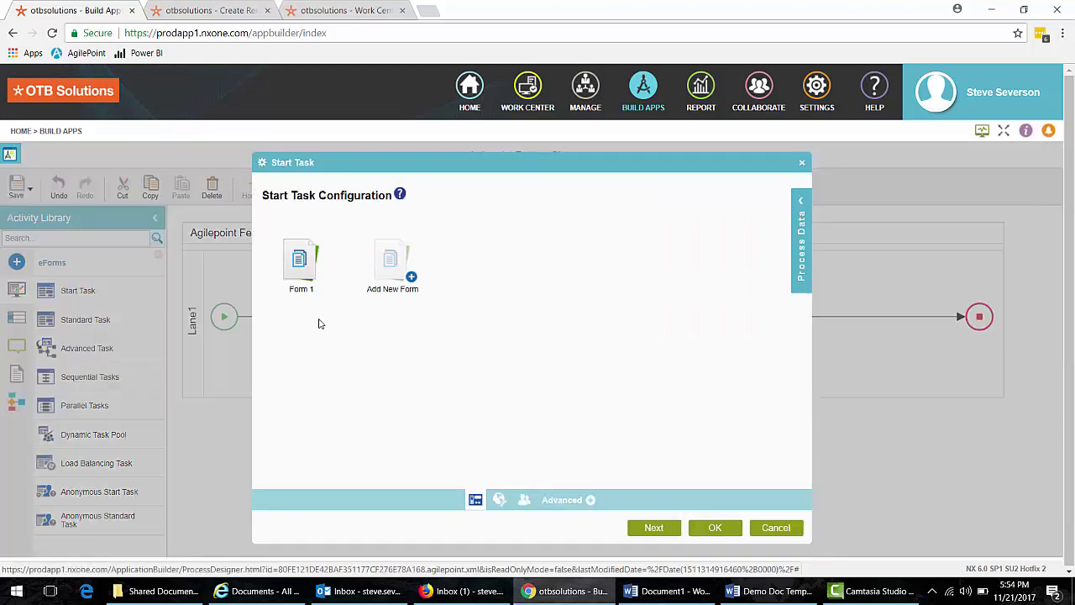
double_click(303, 262)
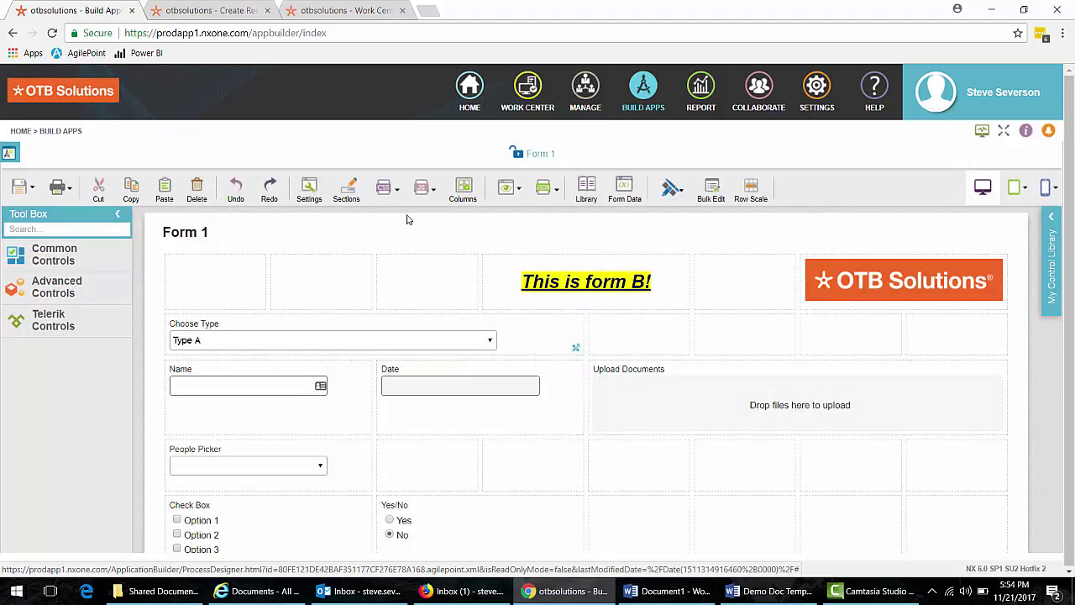
Preview Form 1, switch Choose Type to Type B and back to Type A to check the layouts, and close the preview
click(508, 187)
click(517, 216)
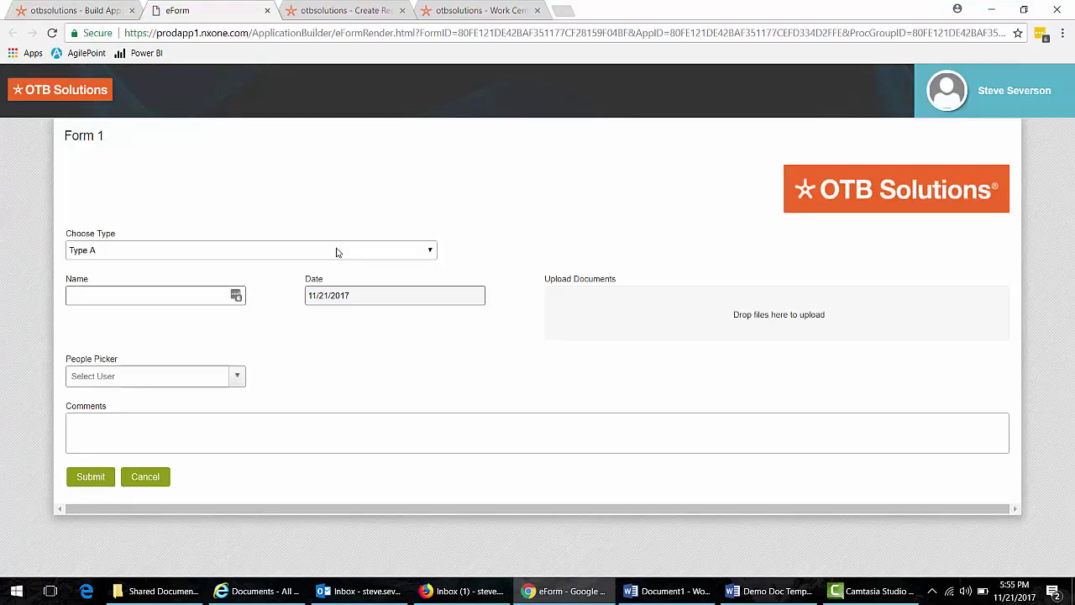
click(336, 251)
click(340, 276)
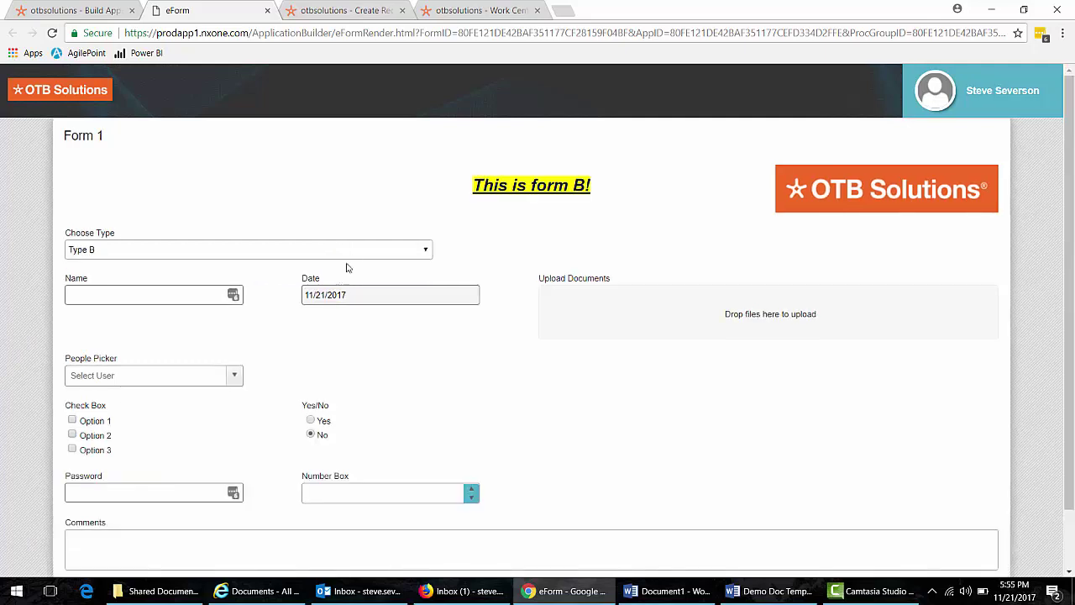
click(351, 252)
click(347, 278)
click(267, 10)
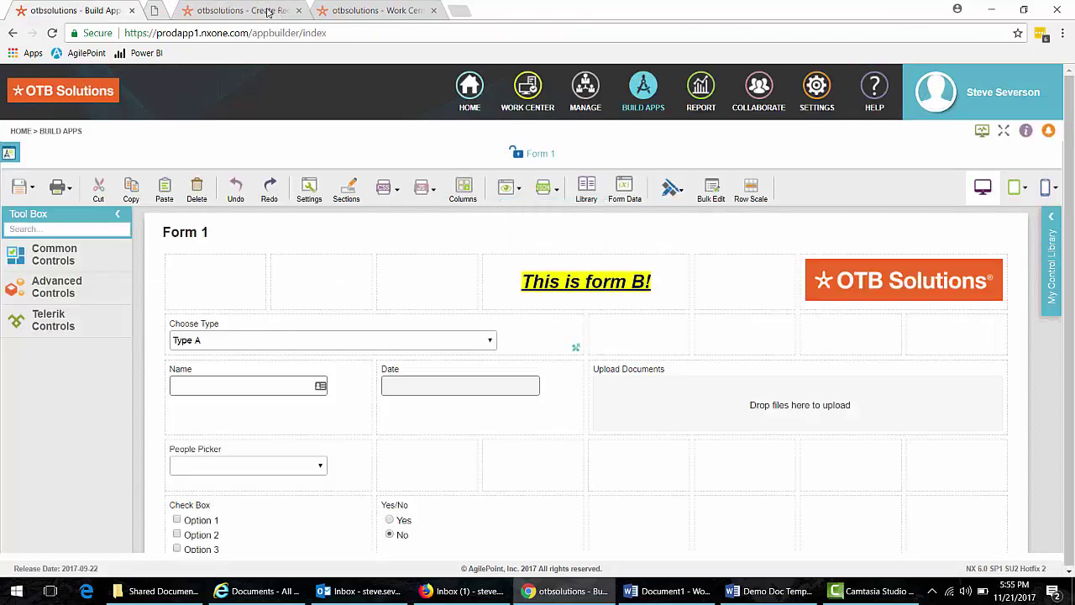
Save Form 1, return to the process, and complete the Start Task with the display name Form 1
click(20, 186)
click(26, 210)
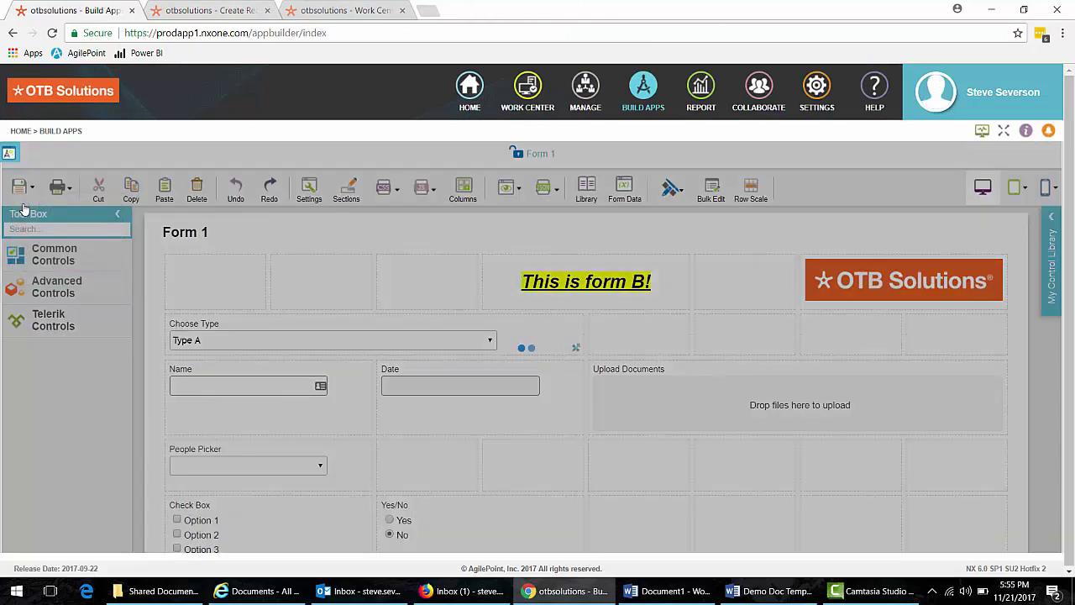
click(9, 159)
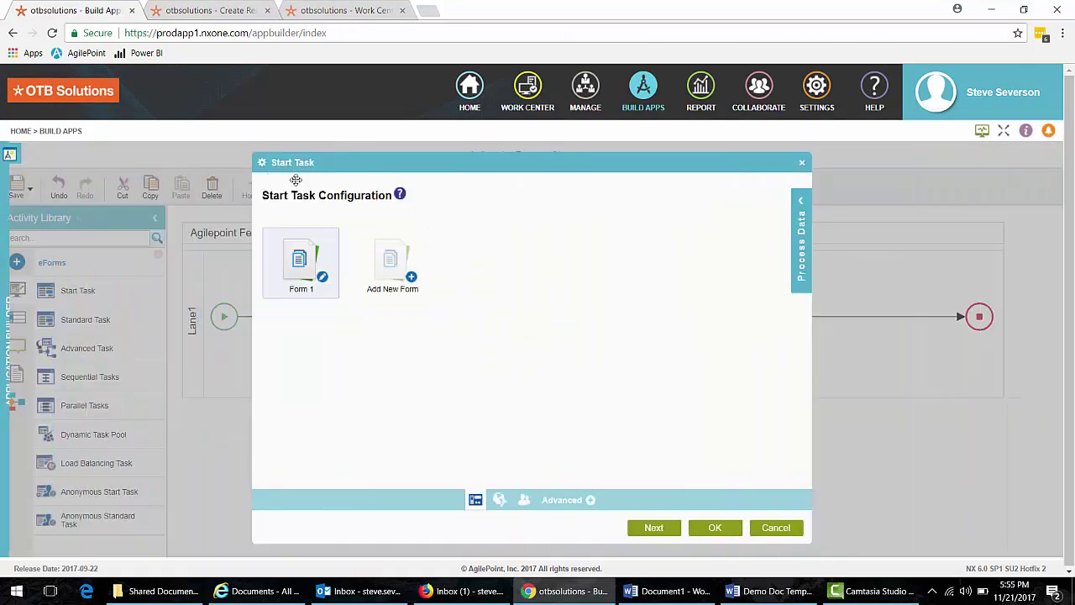
click(656, 535)
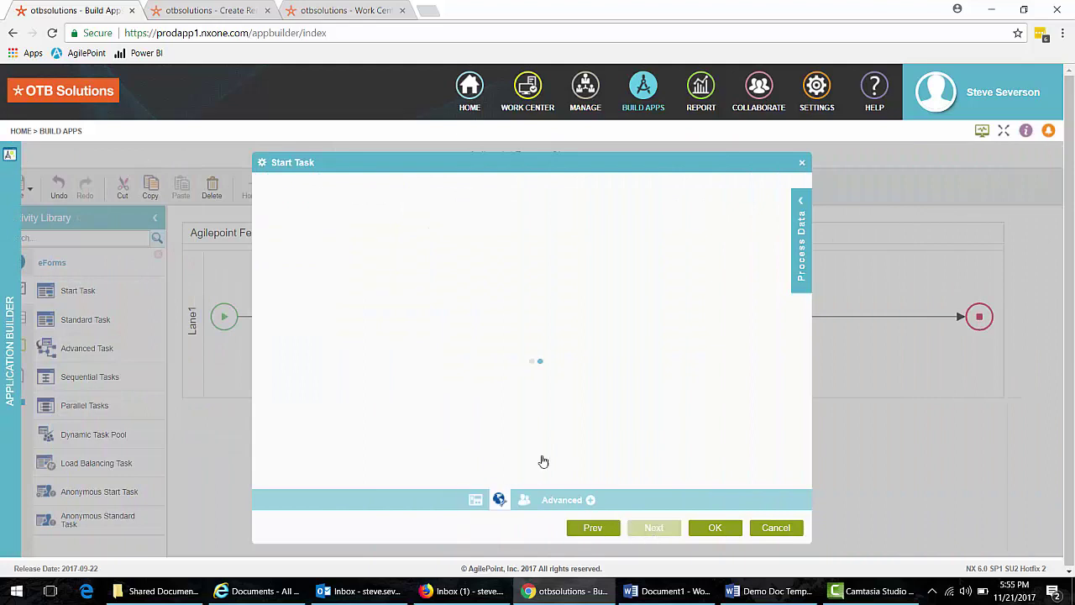
text(Form 1)
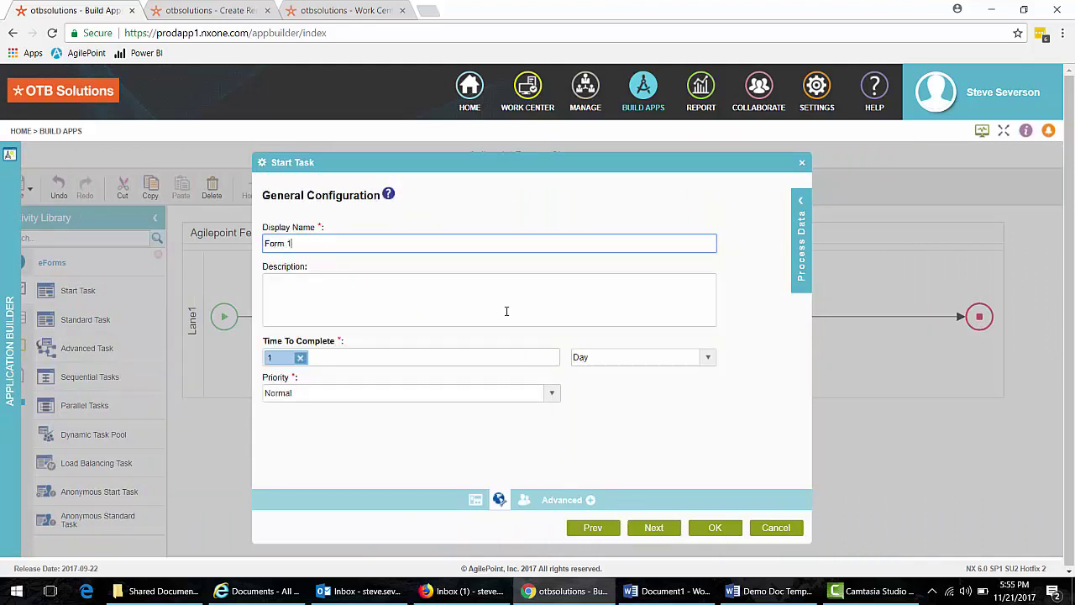
click(715, 528)
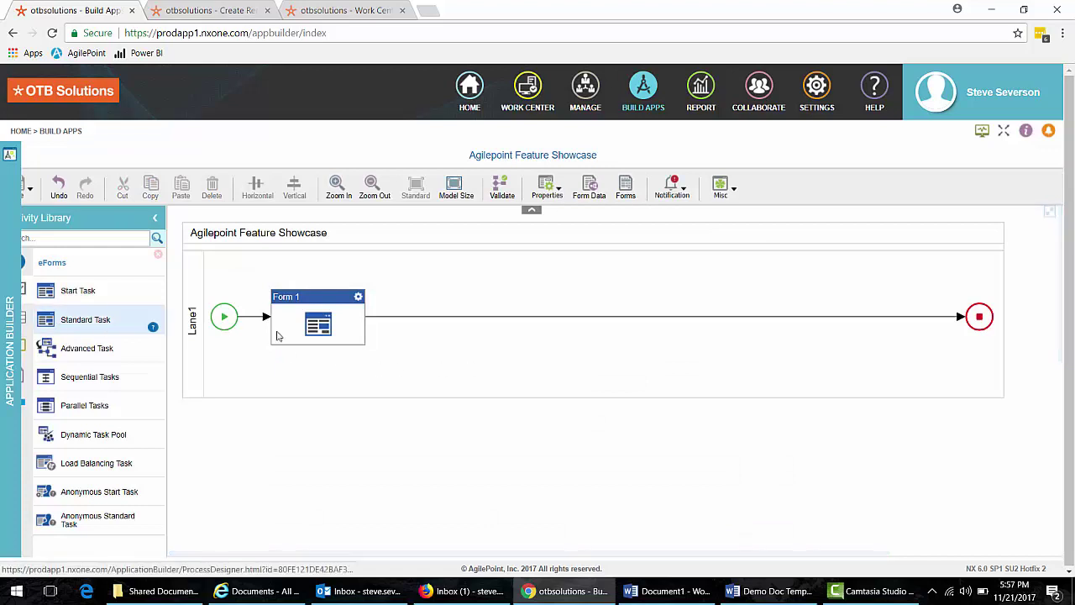
Add a Standard Task after Form 1 and create a form for it named Review Form, based on the existing Form 1
drag(277, 336, 446, 323)
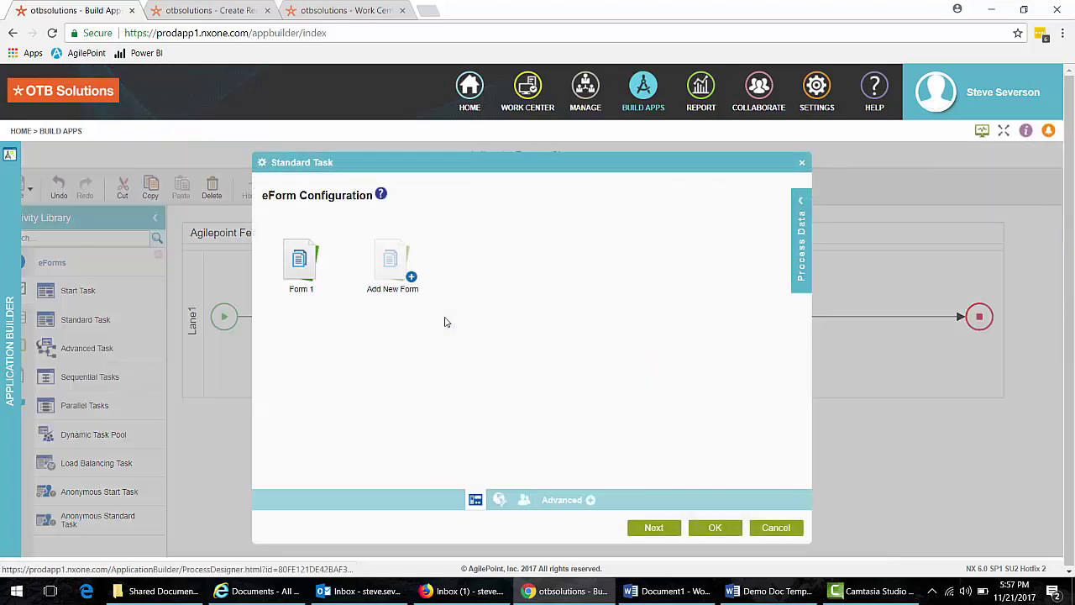
click(391, 274)
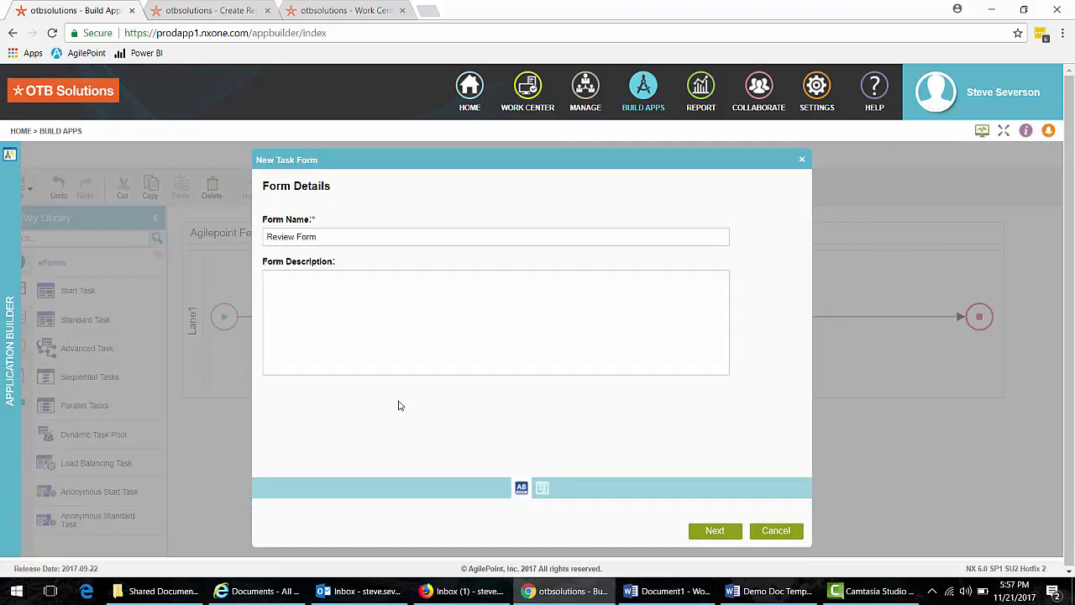
click(701, 525)
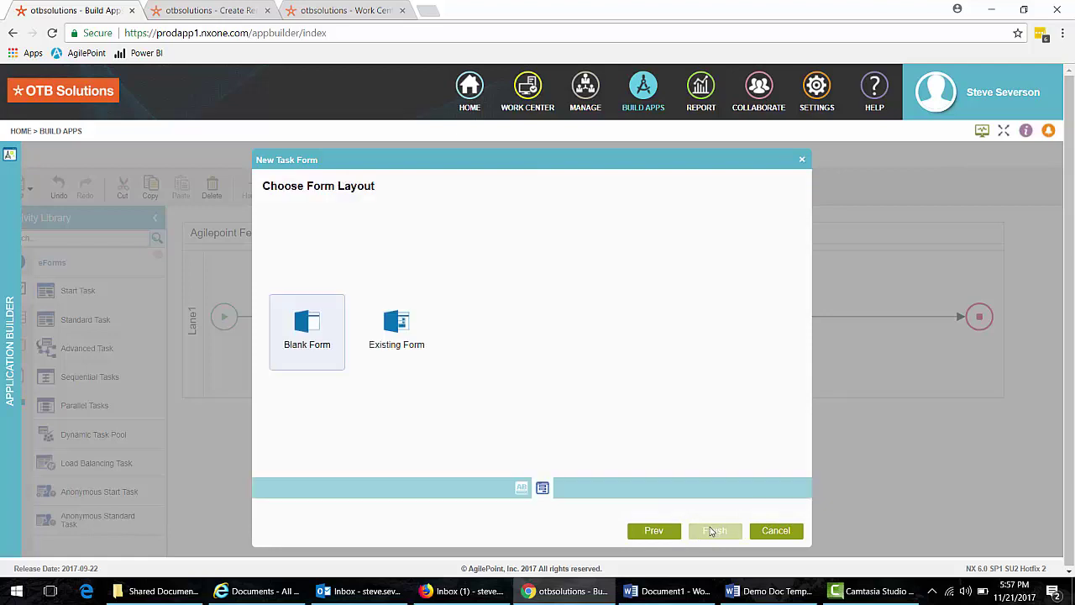
click(431, 357)
click(711, 531)
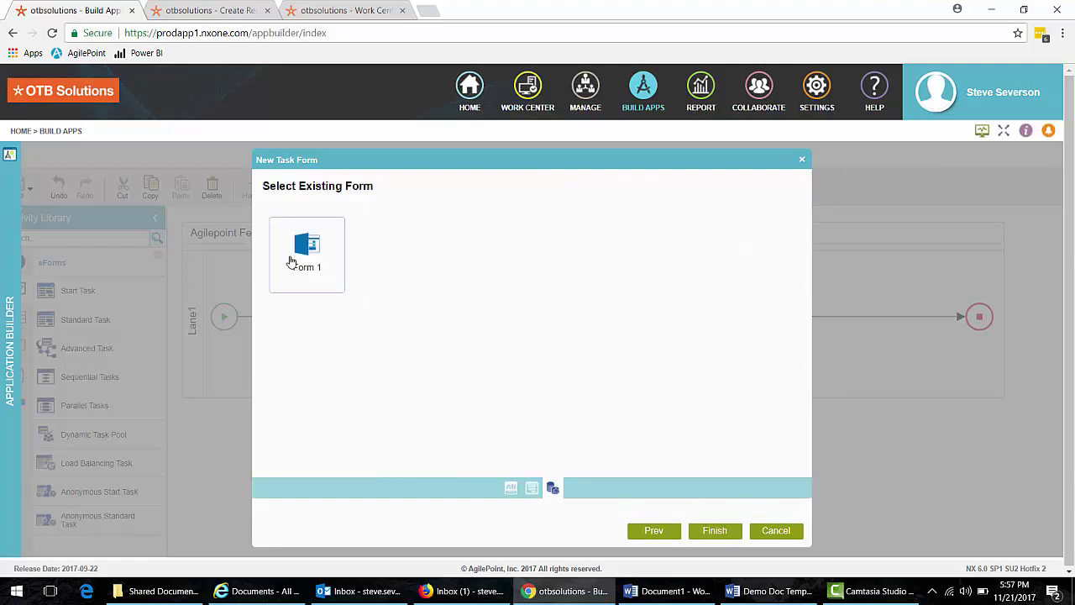
click(294, 256)
click(715, 530)
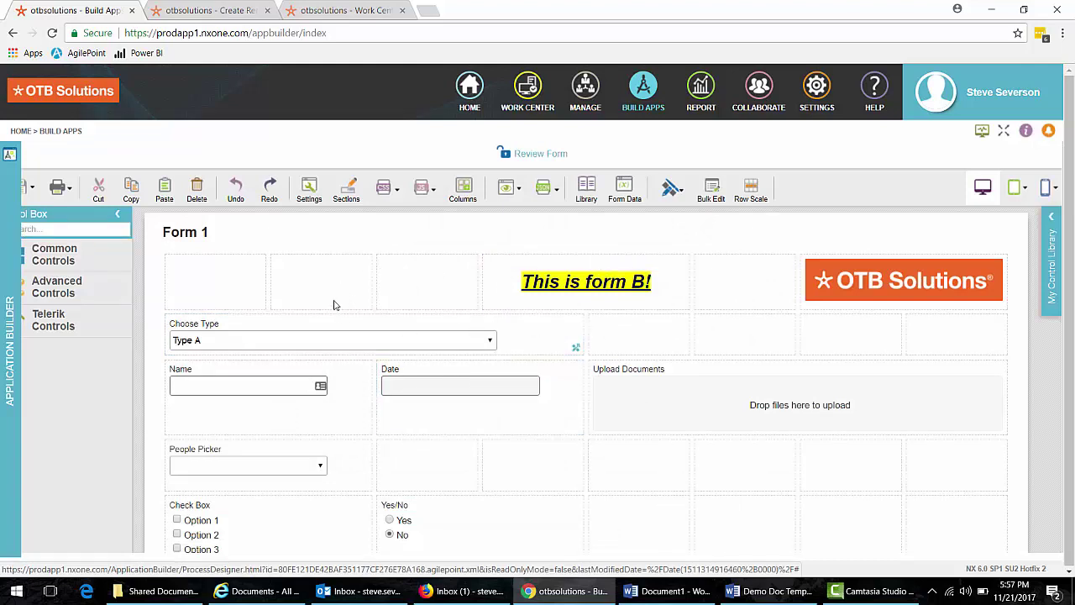
Add a drop-down list in the first cell of the form's top row and label it Routing
click(74, 258)
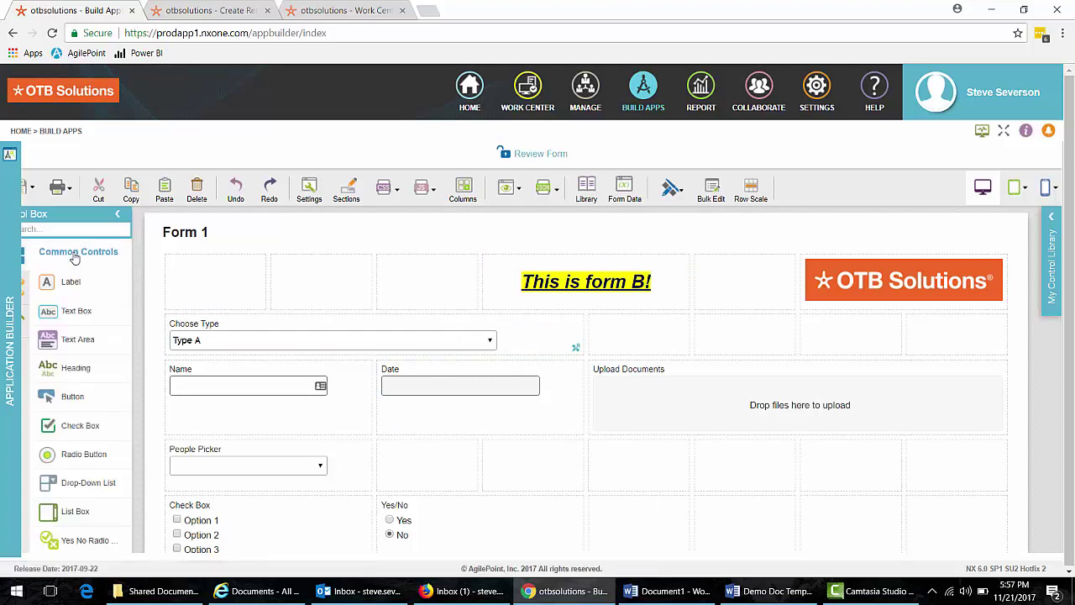
scroll(69, 340, down, 3)
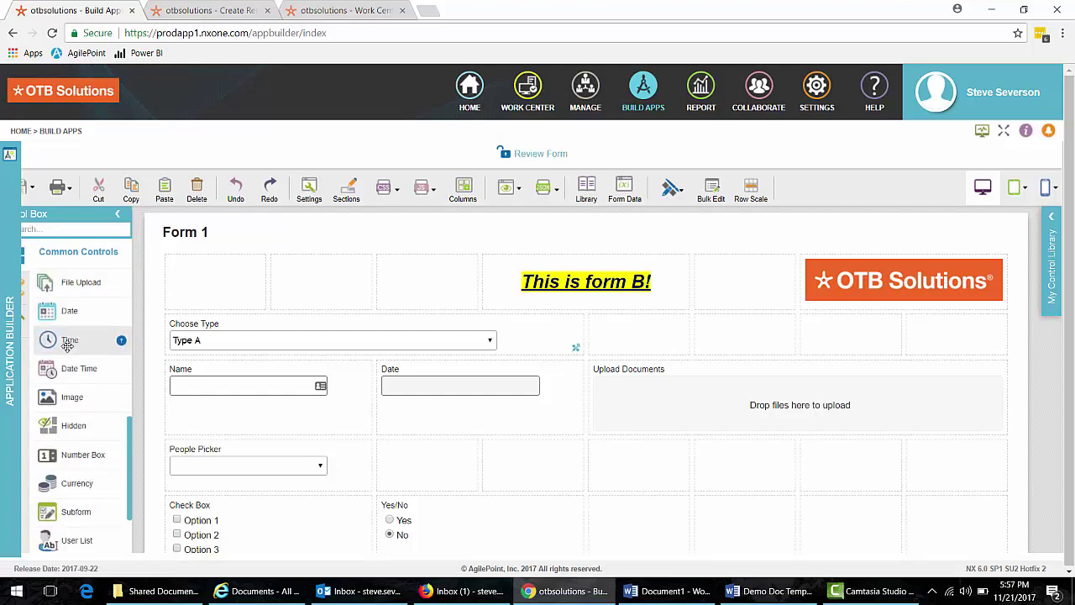
scroll(67, 345, up, 3)
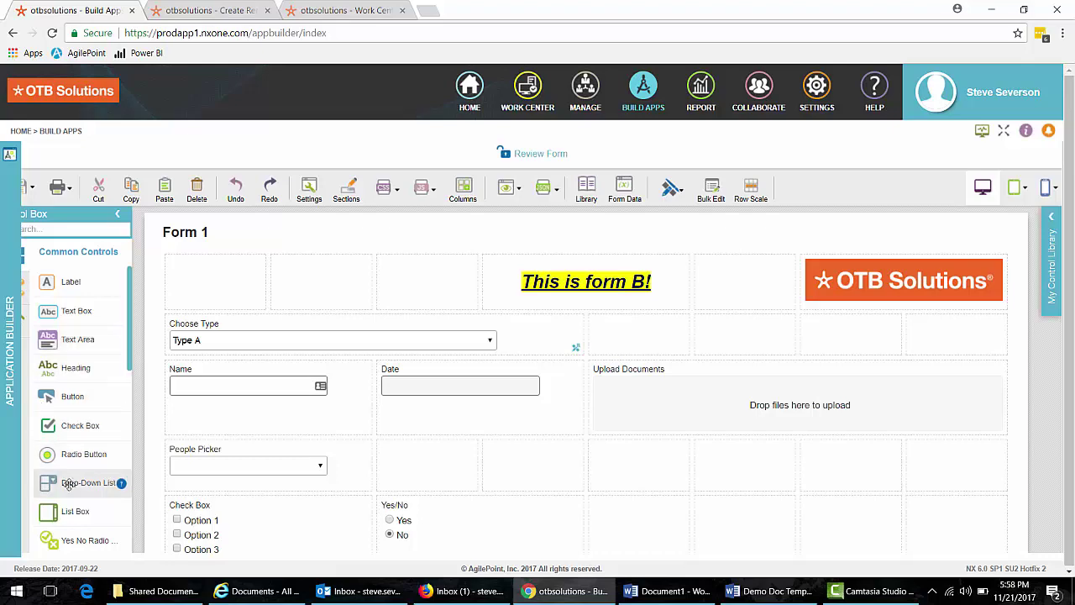
drag(71, 483, 216, 282)
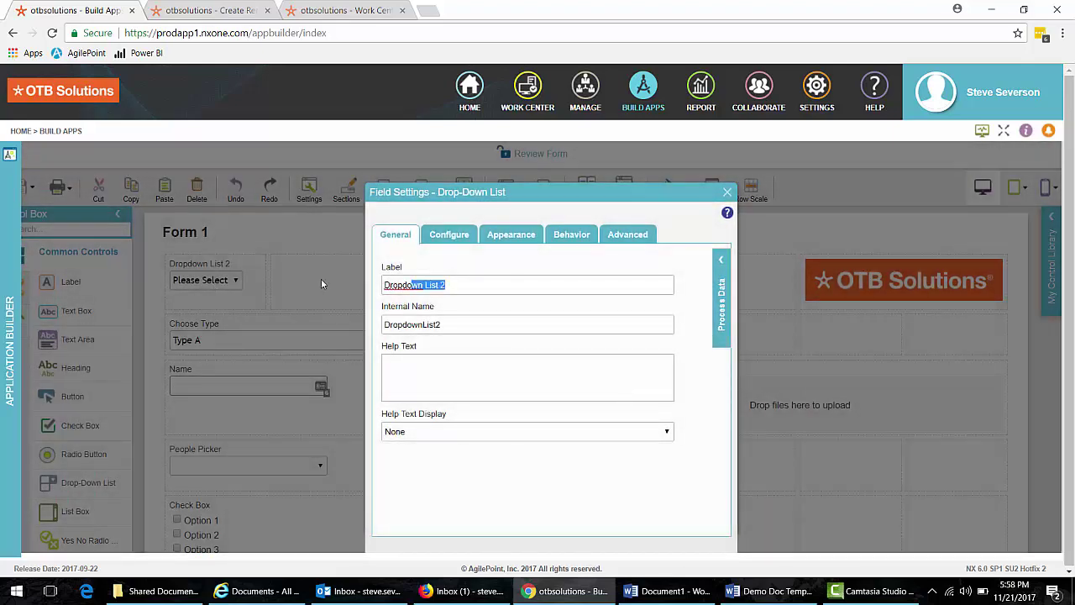
text(Routing)
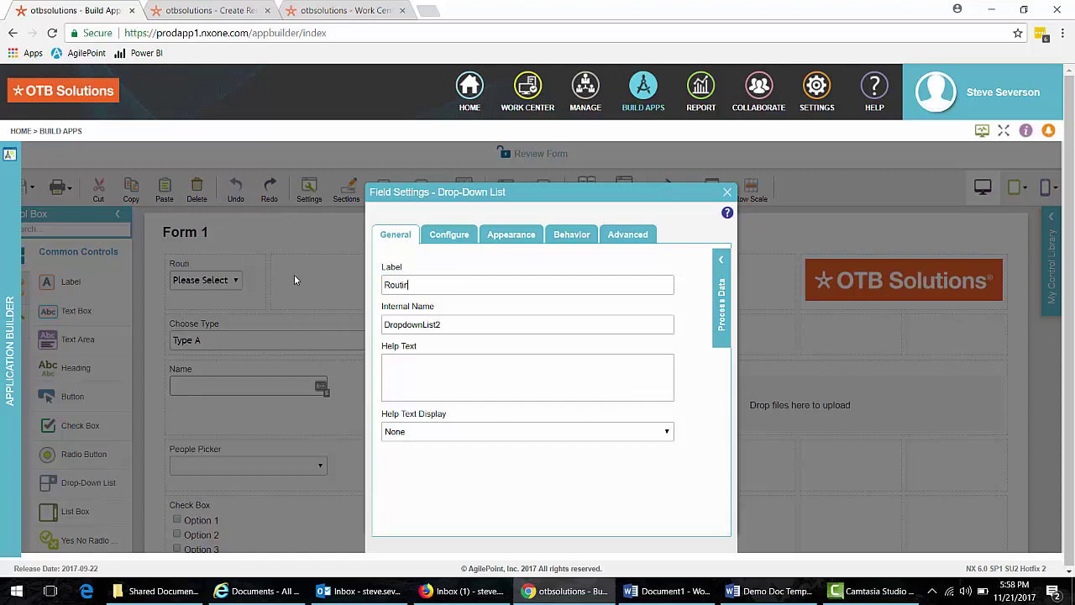
key(Tab)
Configure the Routing list with two inline options, Forward and Return, using the same text for their names and values
click(448, 235)
click(433, 402)
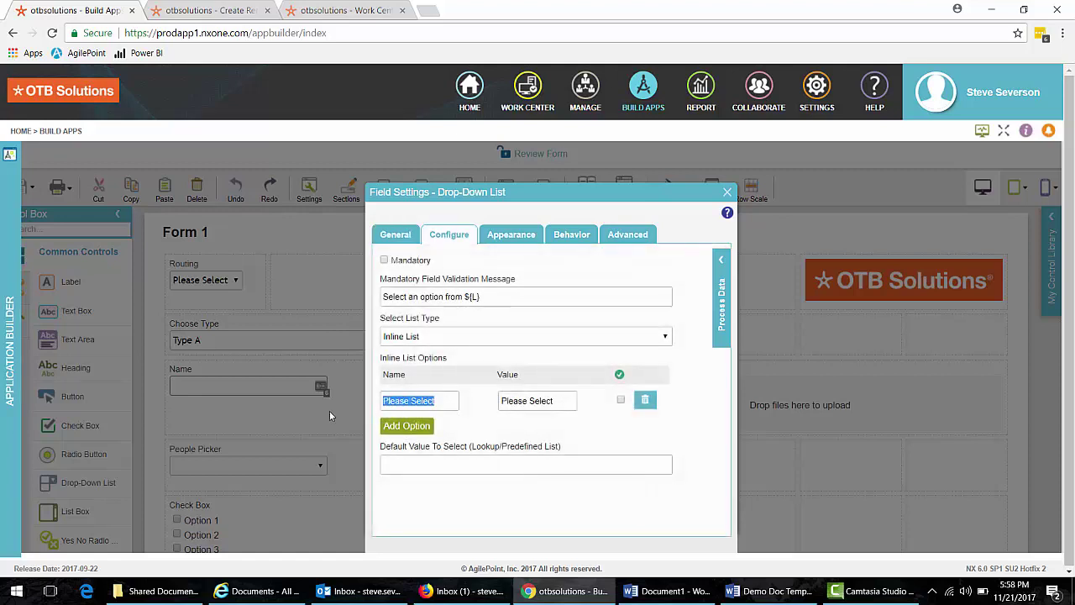
text(Forward)
key(Tab)
text(Forward)
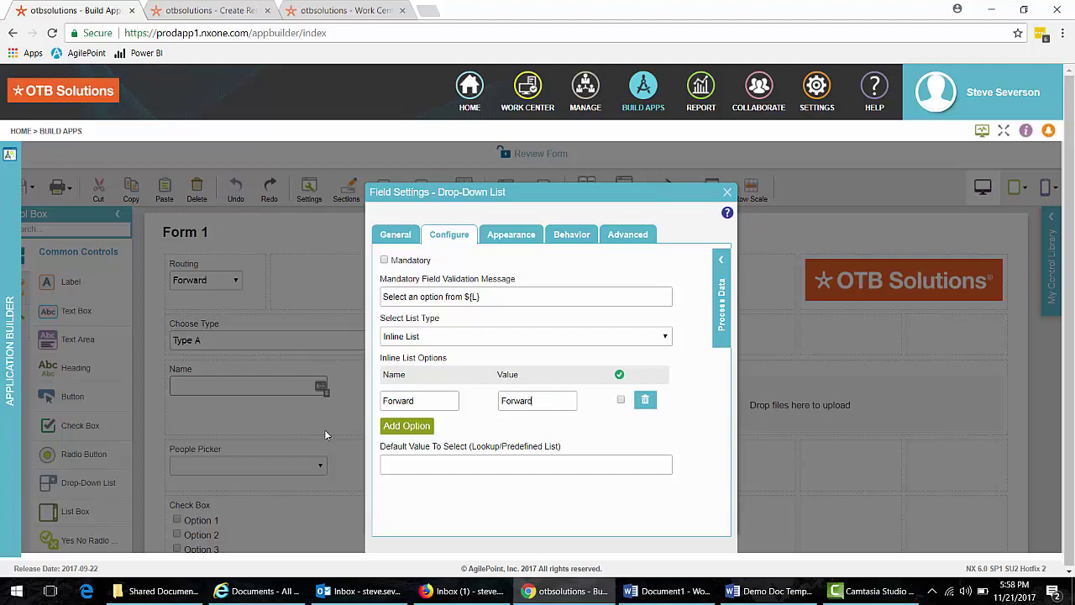
key(Return)
text(Return)
key(Tab)
text(Return)
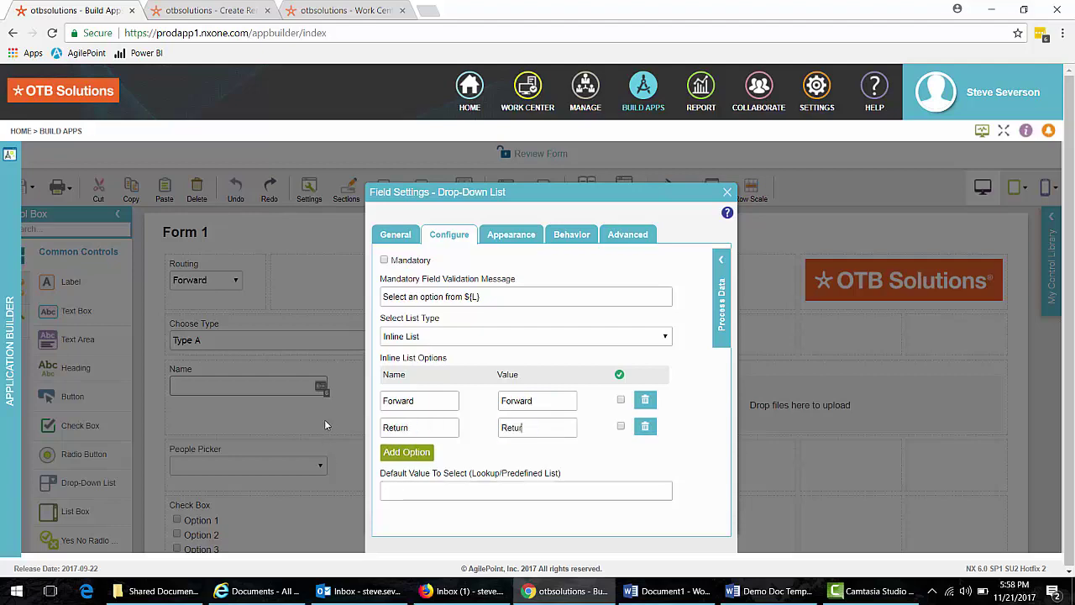
click(728, 192)
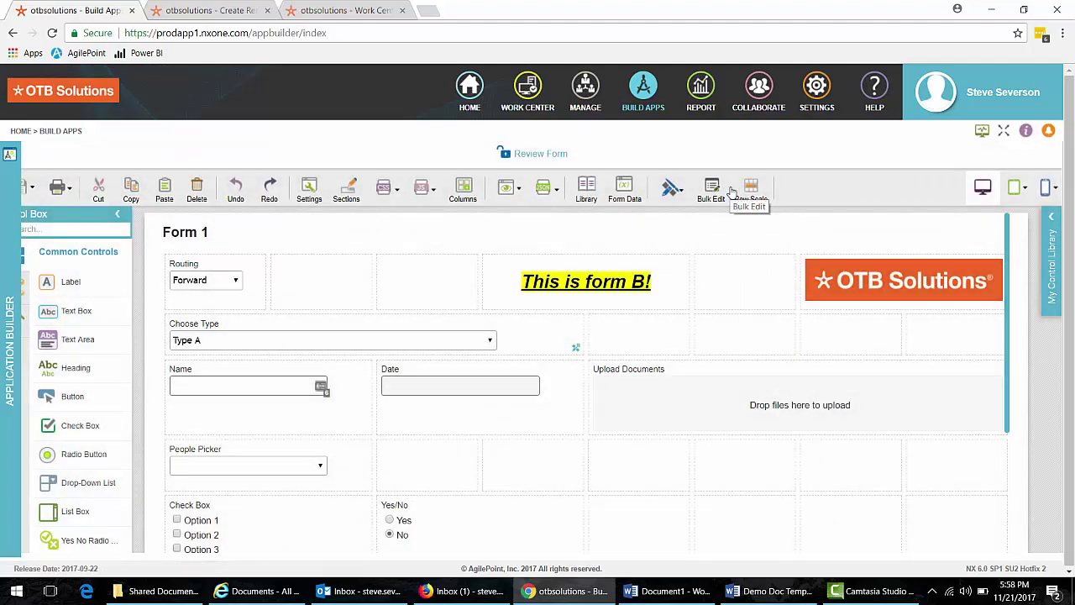
Widen the Routing field to span two columns, then save the review form and return to the task configuration
drag(373, 278, 377, 281)
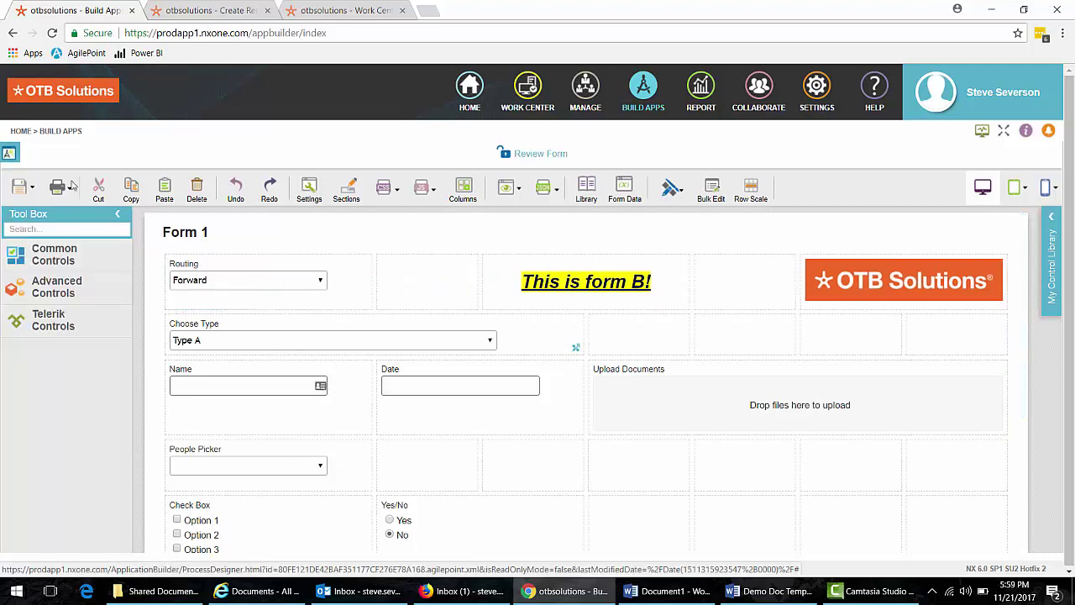
click(23, 187)
click(34, 212)
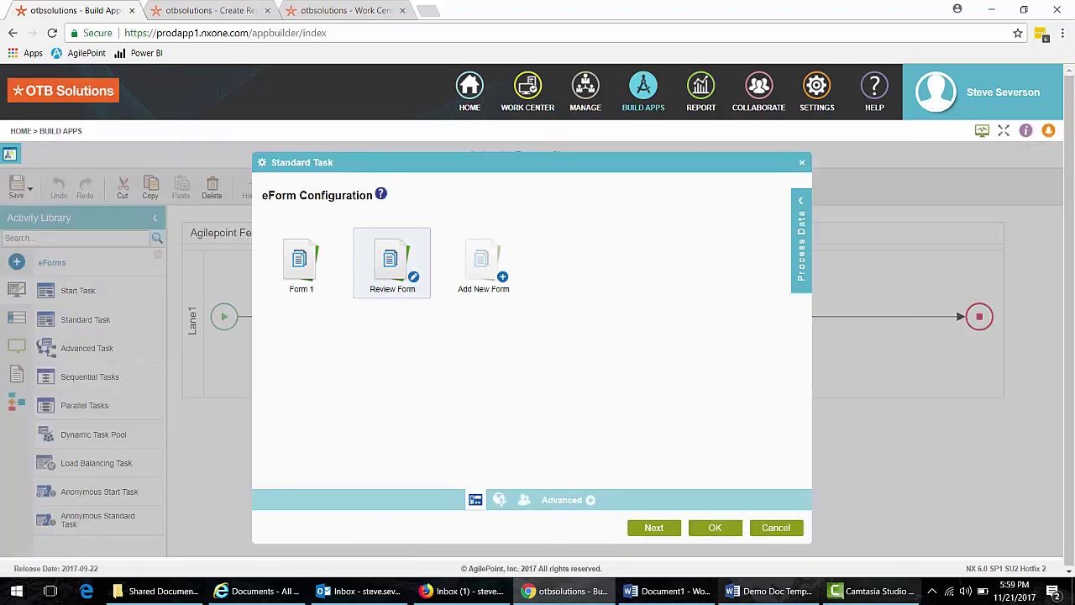
Set the Standard Task's display name to Review Form and proceed to its participants
click(660, 534)
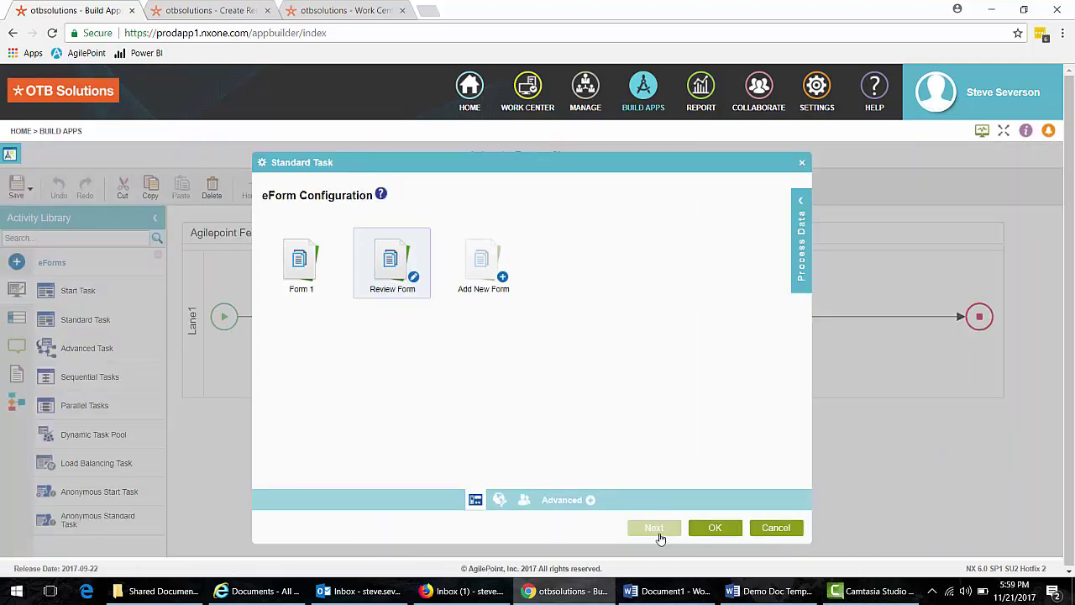
text(R)
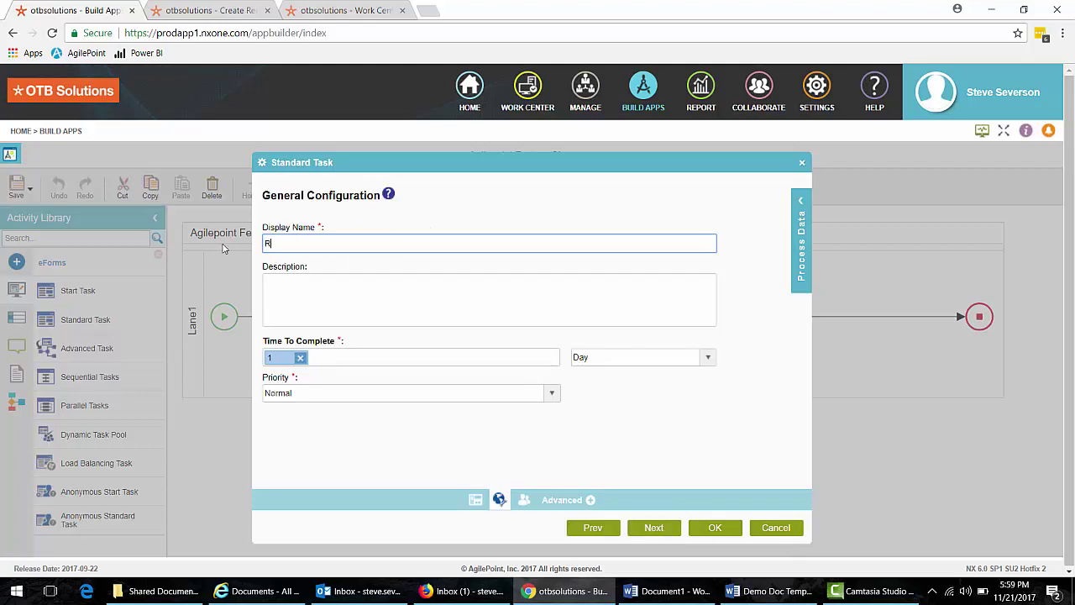
text(eview Form)
click(654, 528)
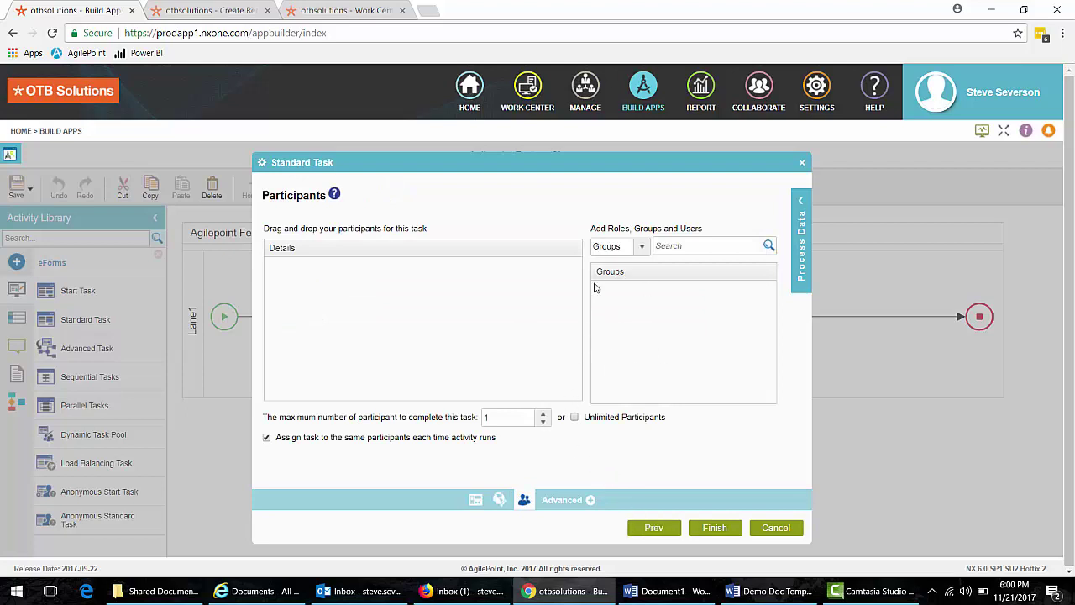
Assign your own account from the Users list as the review task's participant and finish the task configuration
click(618, 247)
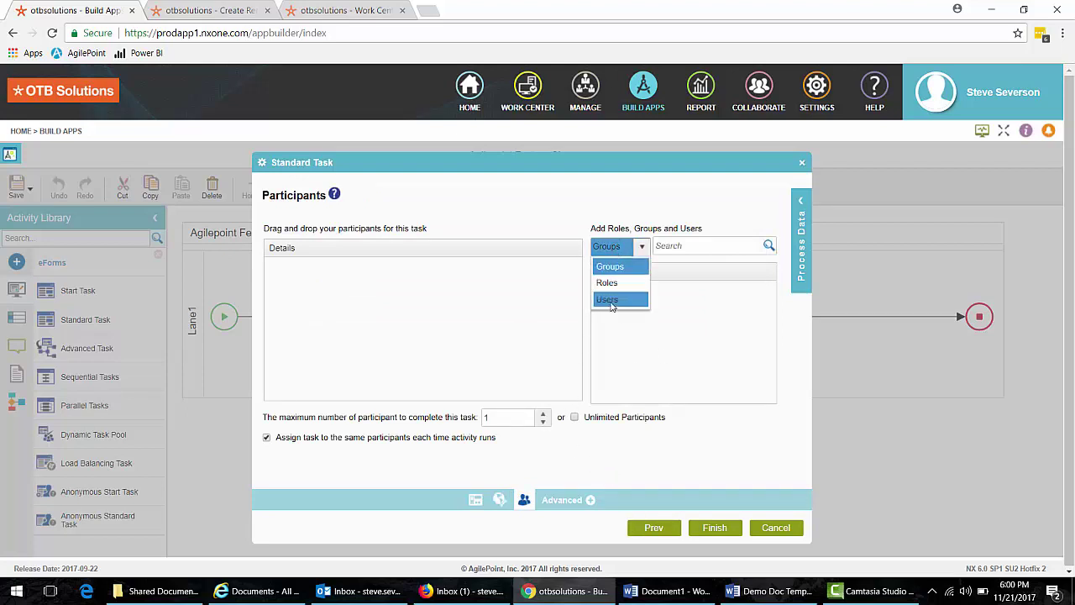
click(608, 300)
drag(608, 337, 434, 312)
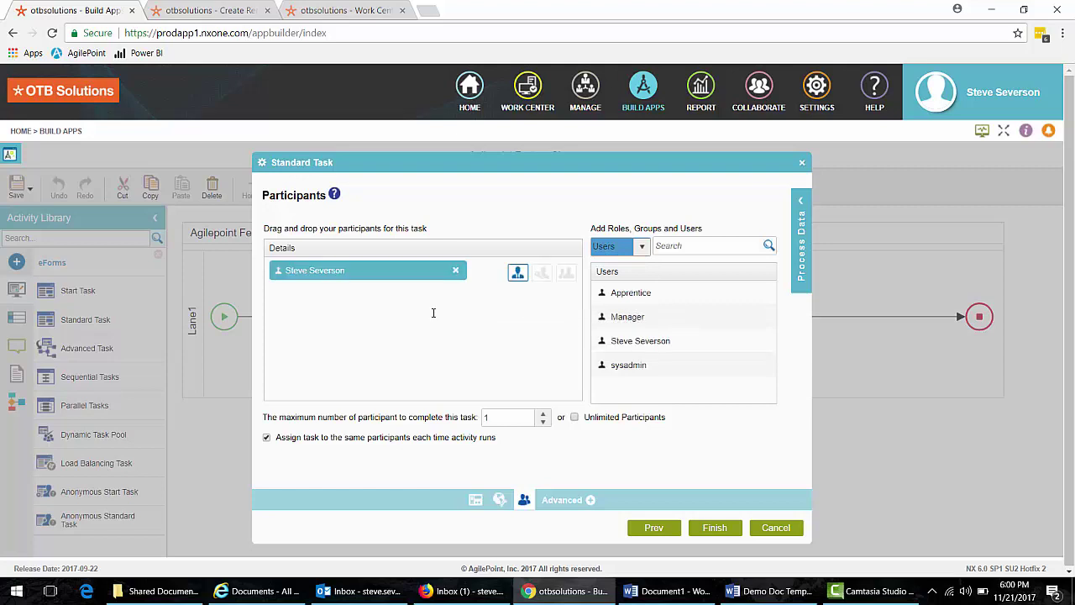
click(715, 527)
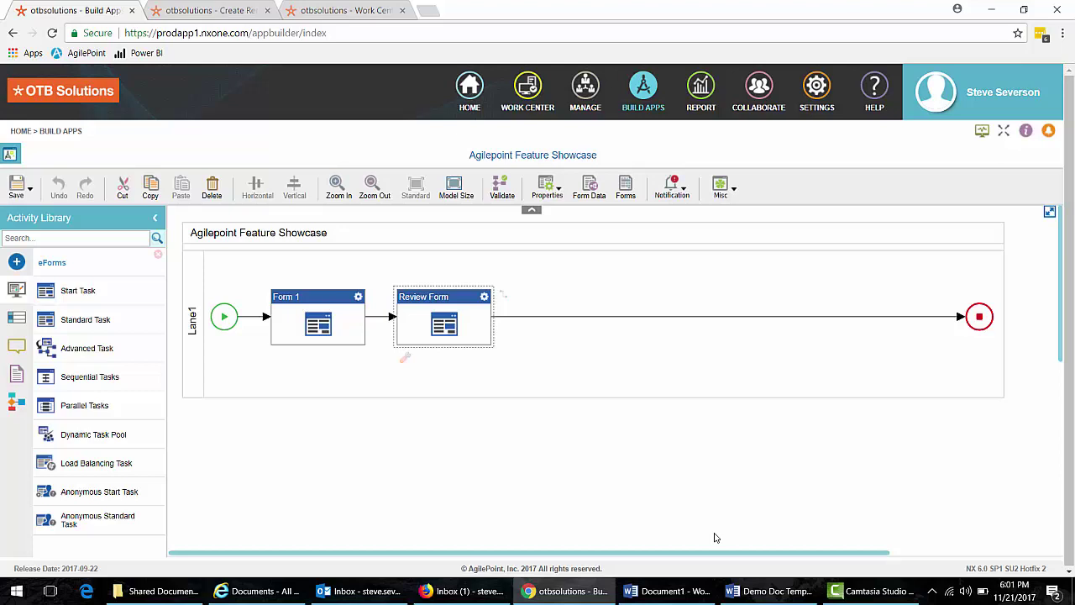
click(401, 499)
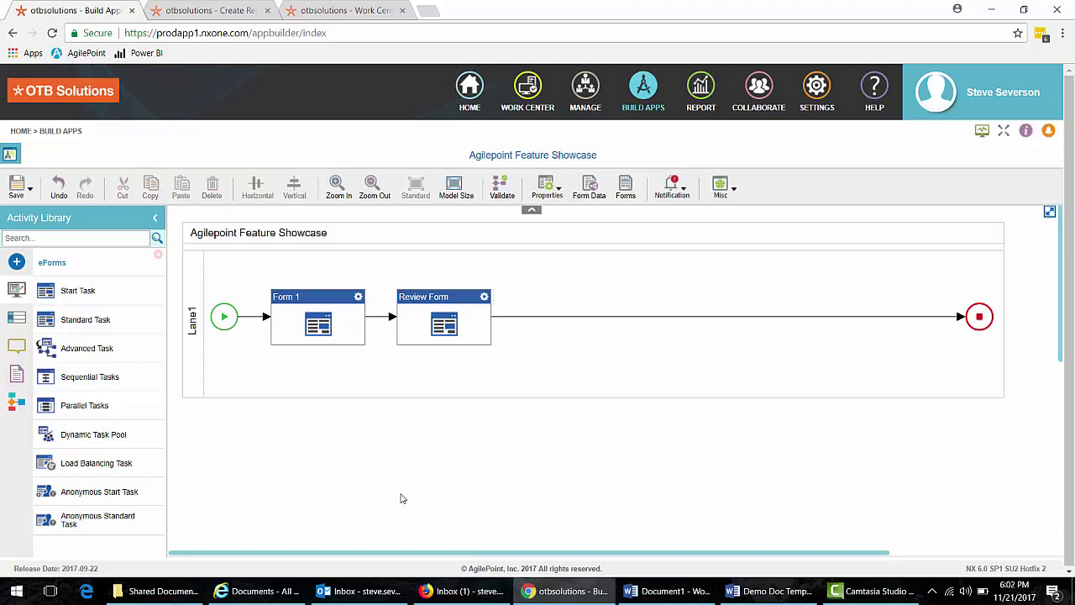
Add a Microsoft Word activity after Review Form, name it Create PDF, and proceed to its source repository
click(16, 374)
drag(108, 382, 509, 296)
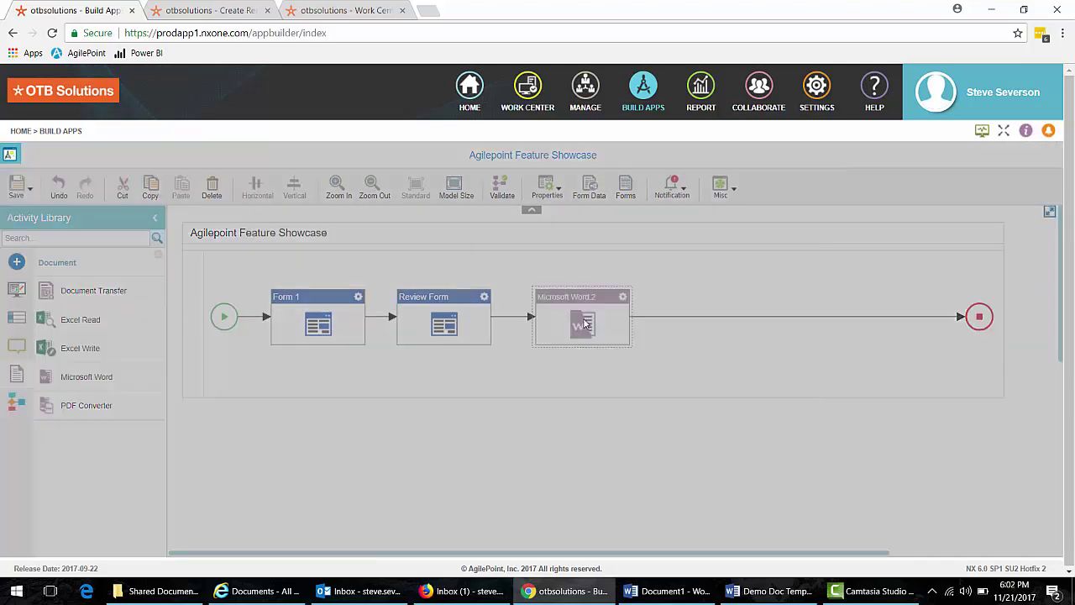
text(Create PDF)
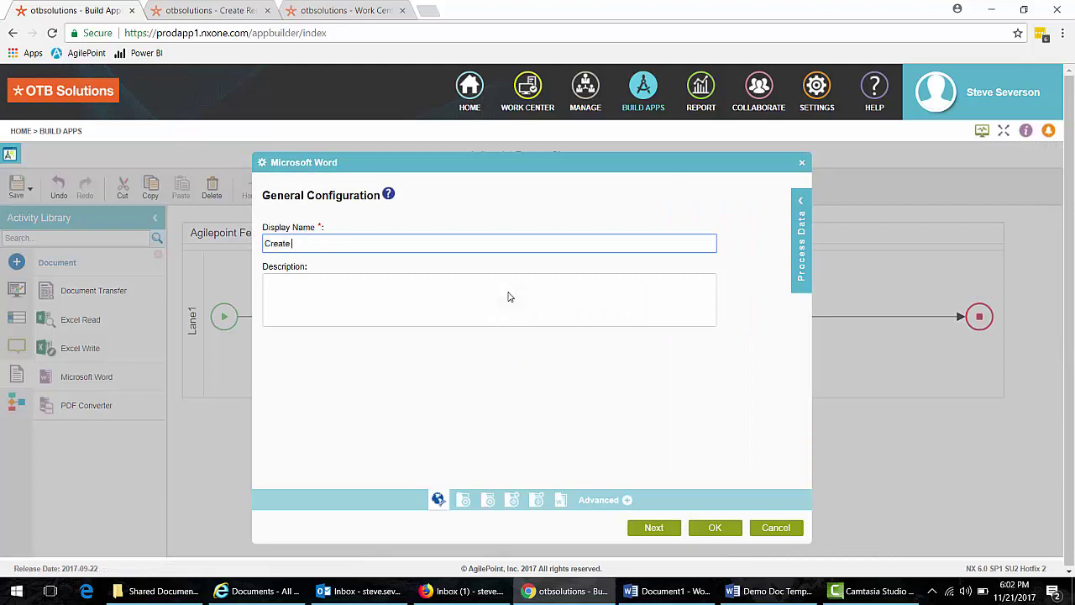
click(662, 528)
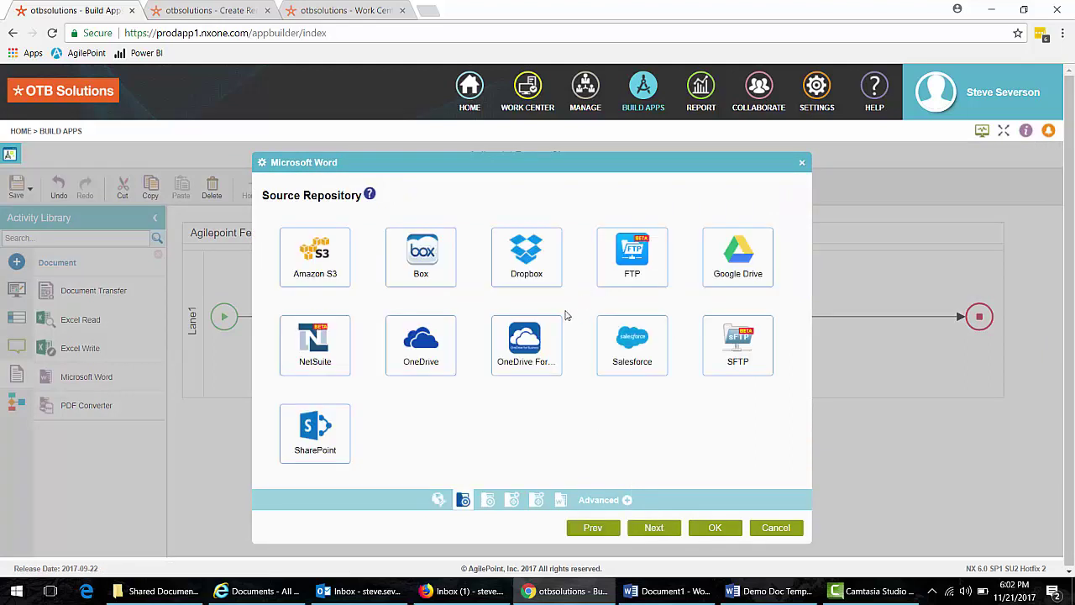
Use SharePoint as the source repository, with site /, the Documents library and Demo Doc Template.docx as the template file
click(335, 424)
click(664, 529)
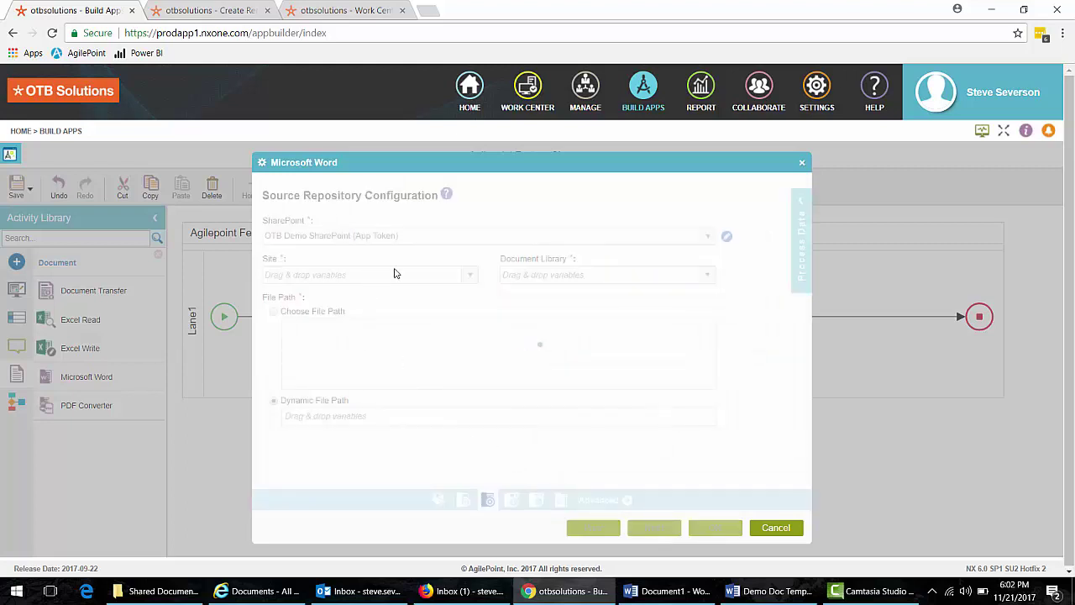
click(469, 275)
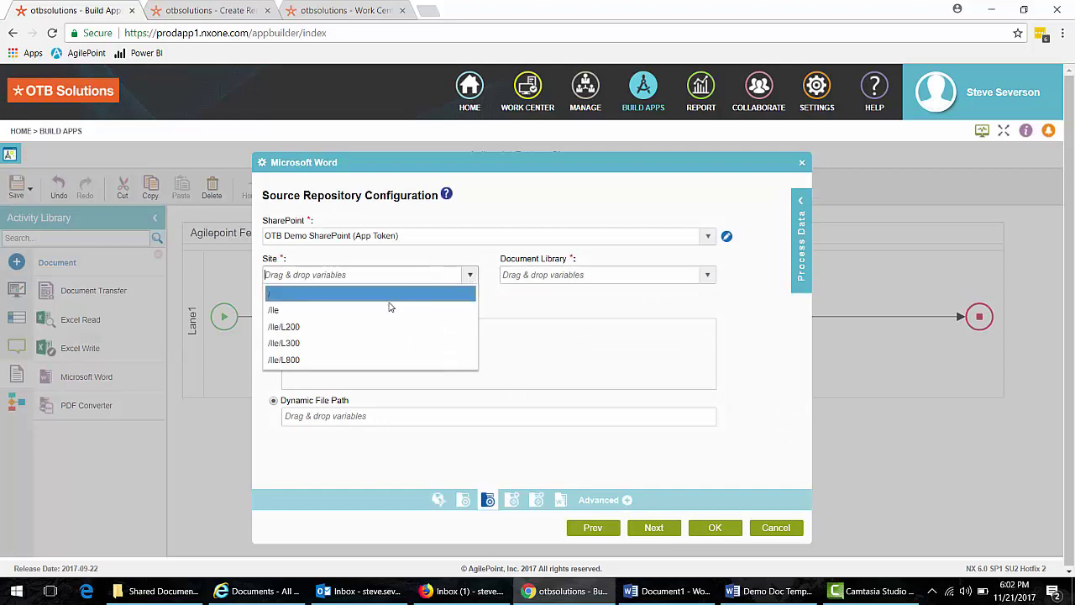
click(389, 307)
click(708, 276)
click(631, 294)
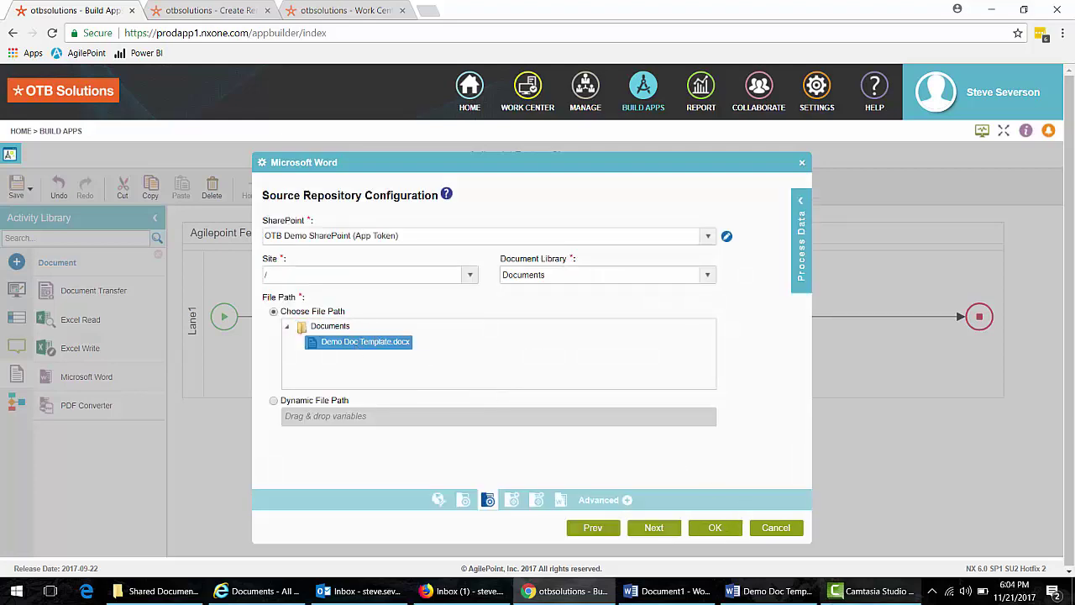
Switch to Word to examine the merge fields in Demo Doc Template, then return to the activity configuration in Chrome
click(768, 590)
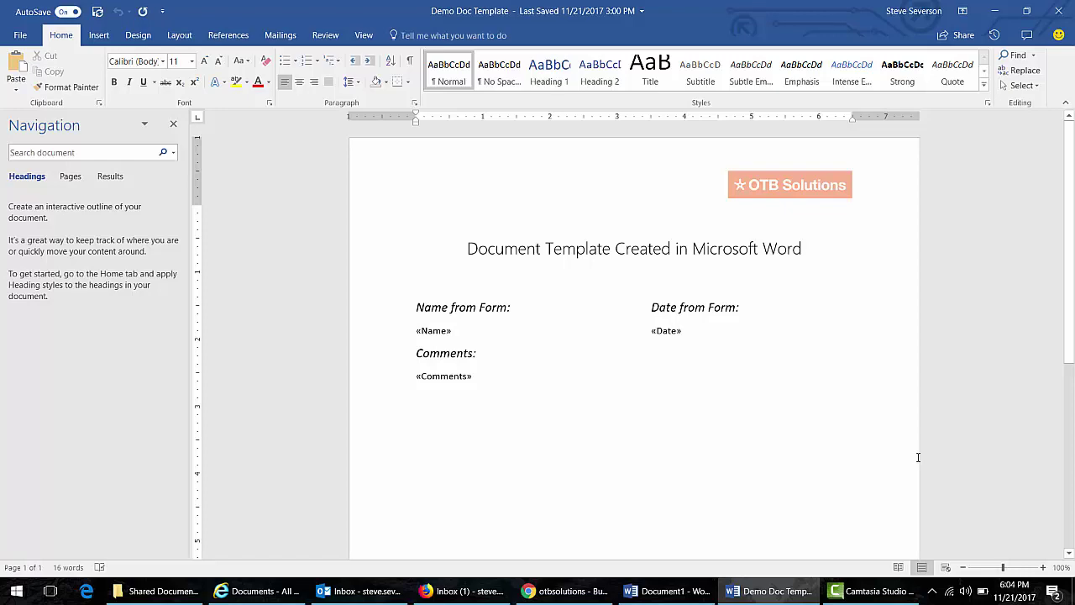
click(562, 593)
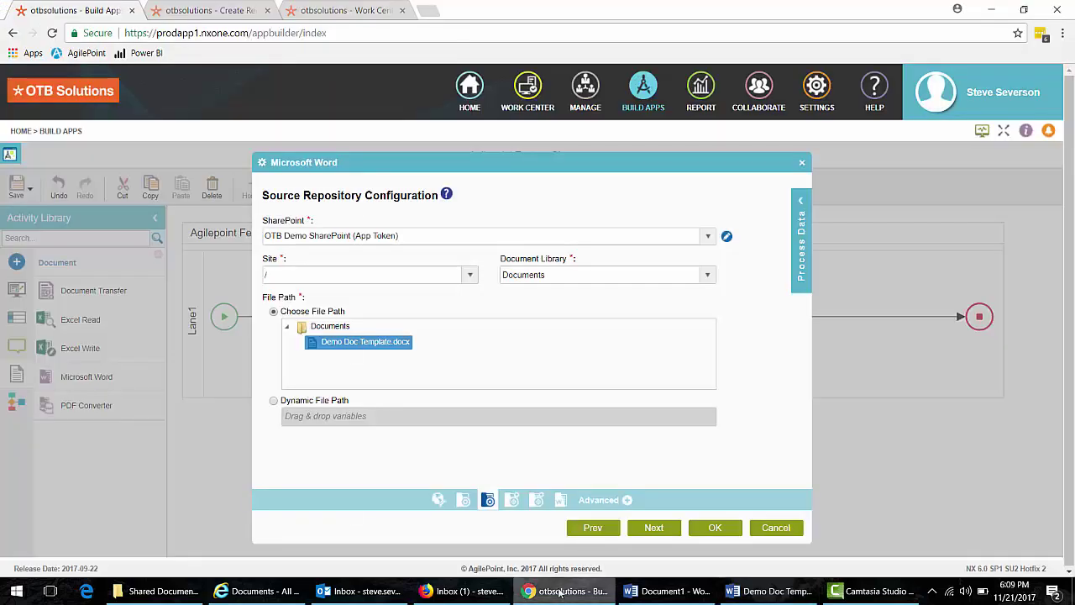
Target SharePoint's Documents library for the output file and store the response ID in the Response process variable
click(660, 529)
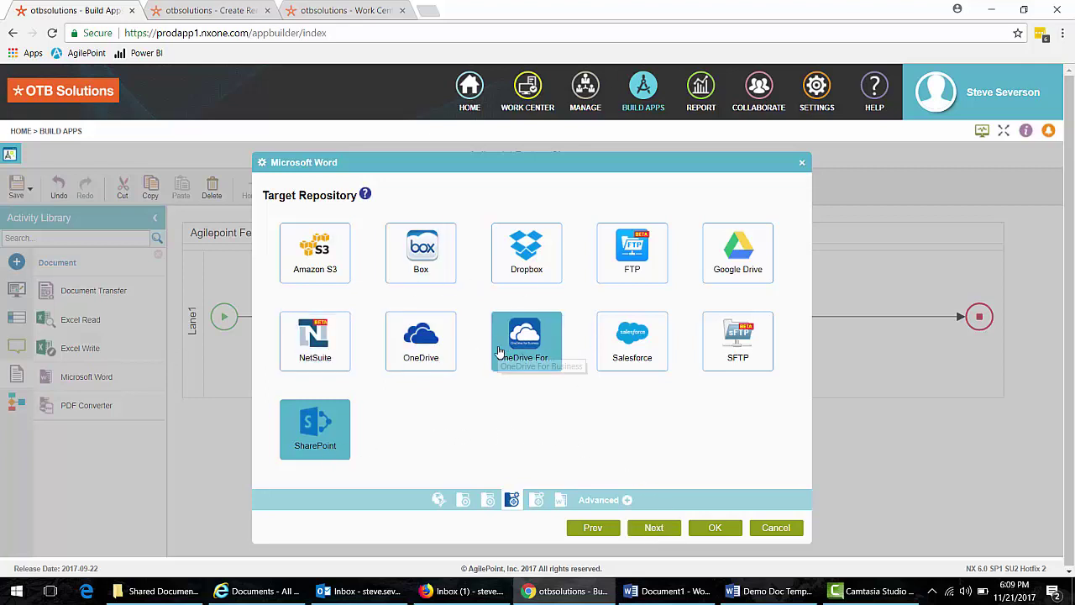
click(664, 529)
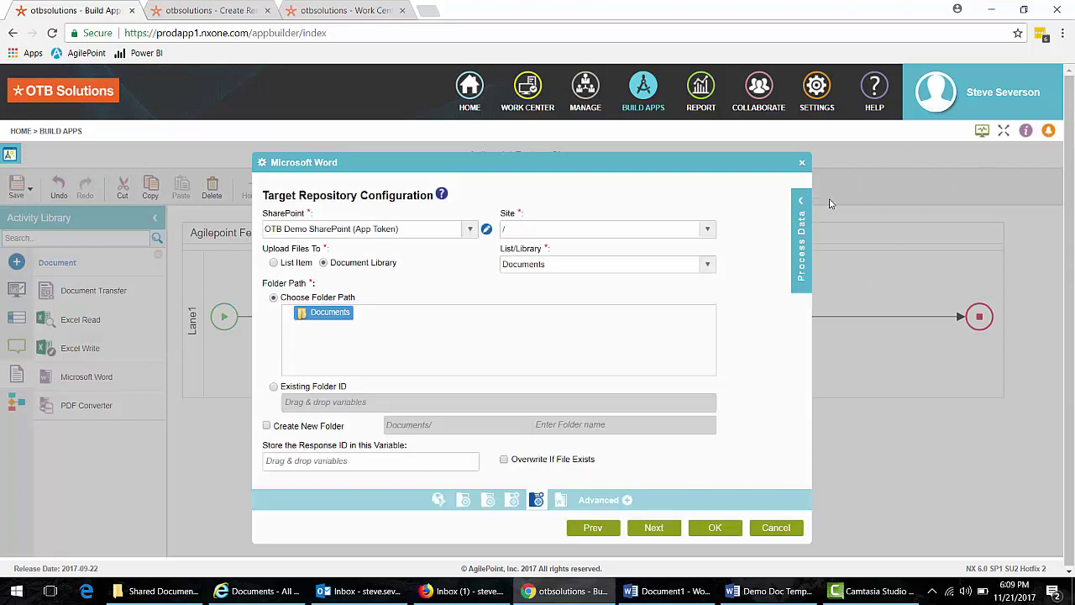
click(801, 209)
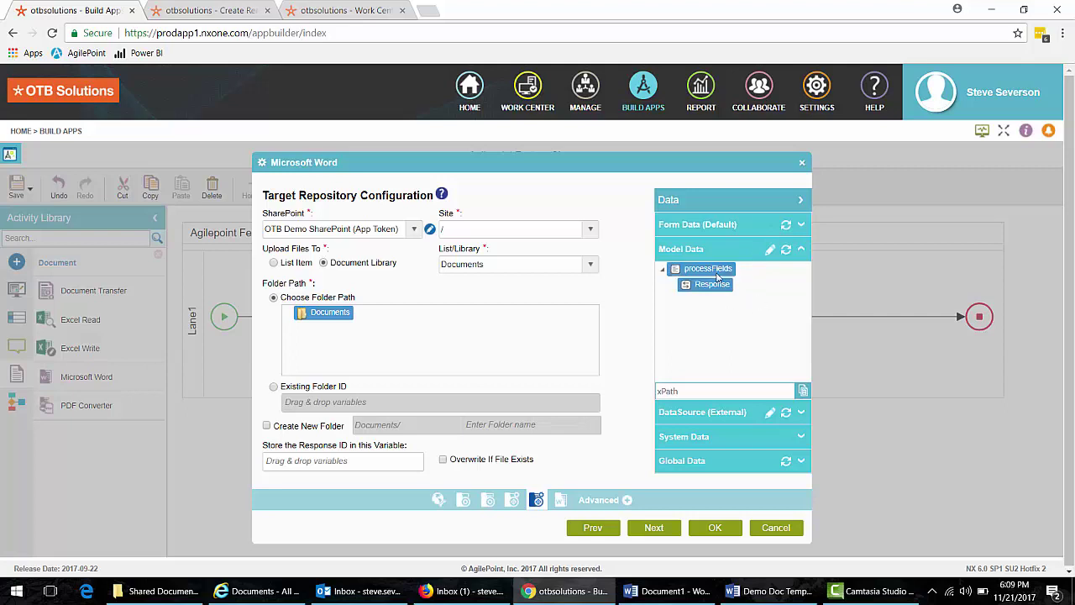
drag(712, 284, 347, 466)
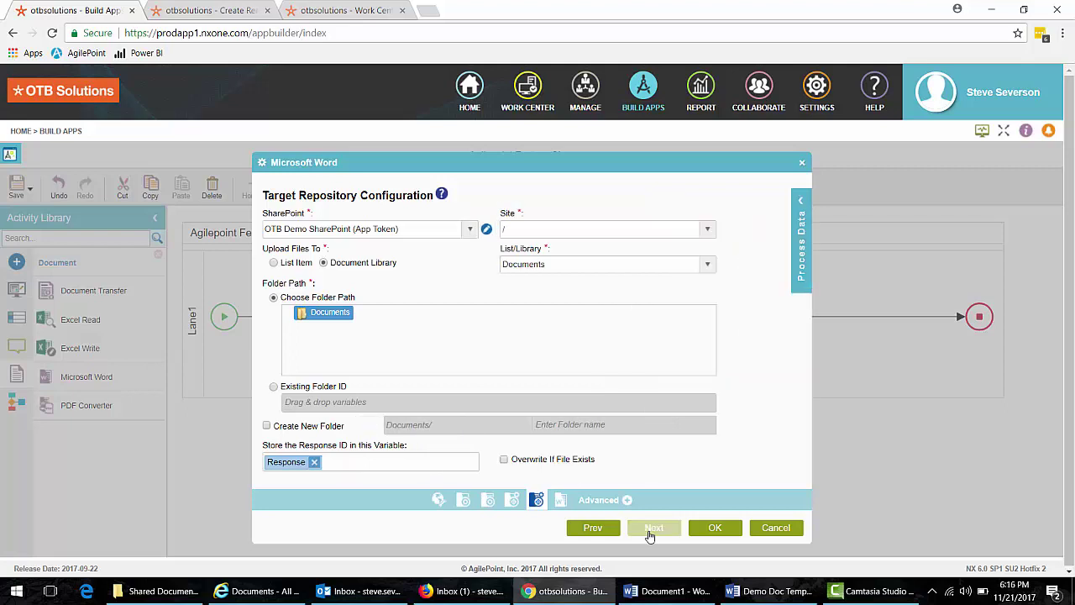
click(651, 529)
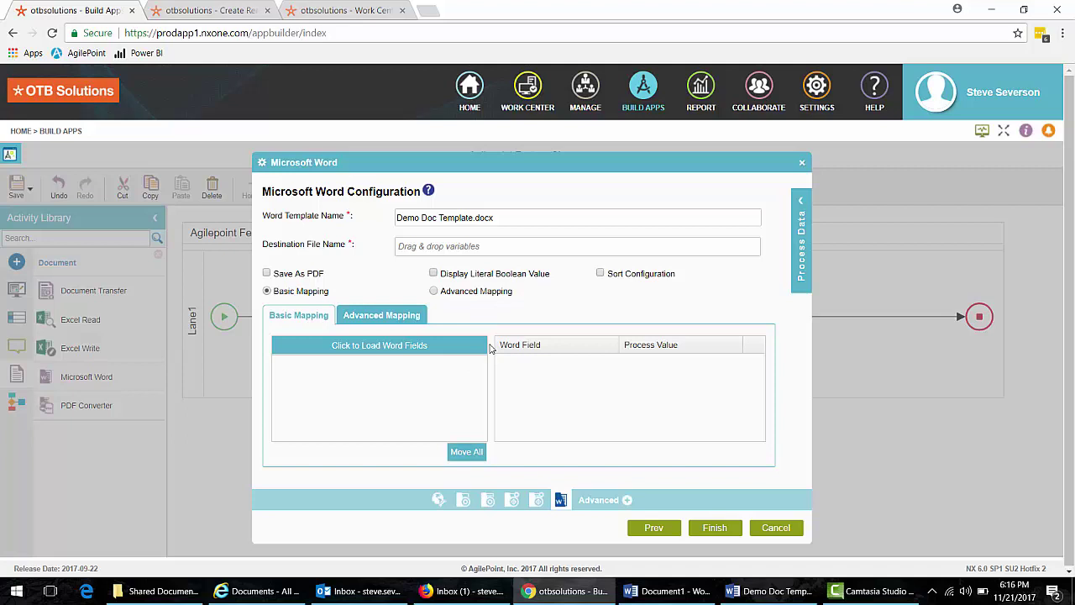
Enable Save As PDF, then load the template's Word fields and add all of them to the basic mapping
click(300, 275)
click(327, 351)
click(465, 458)
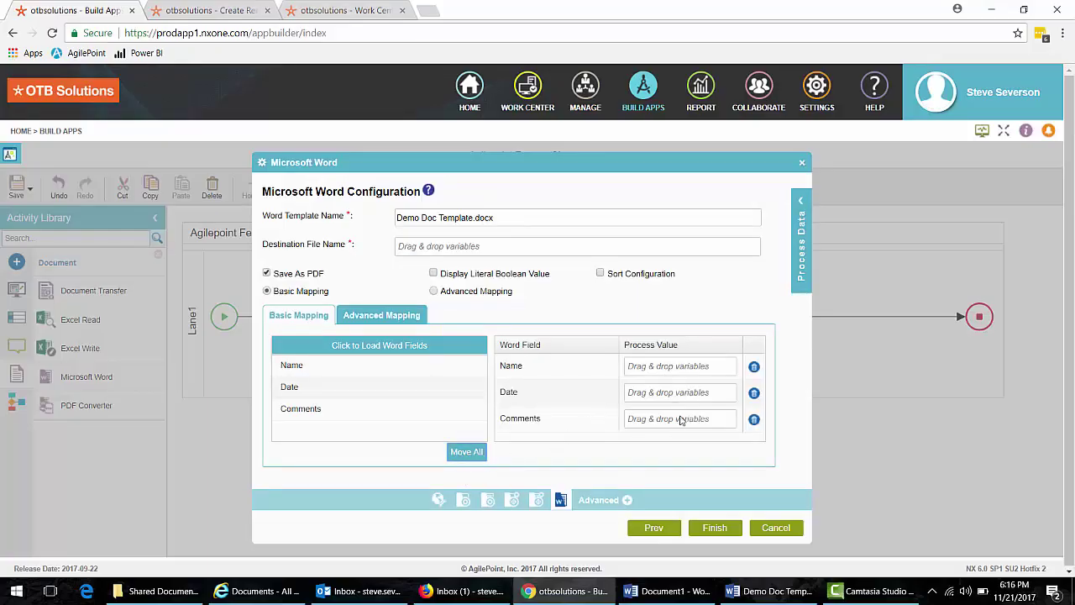
Map the Date, Comments and Name Word fields to their matching form fields, and use the Name form field as the destination file name
click(802, 205)
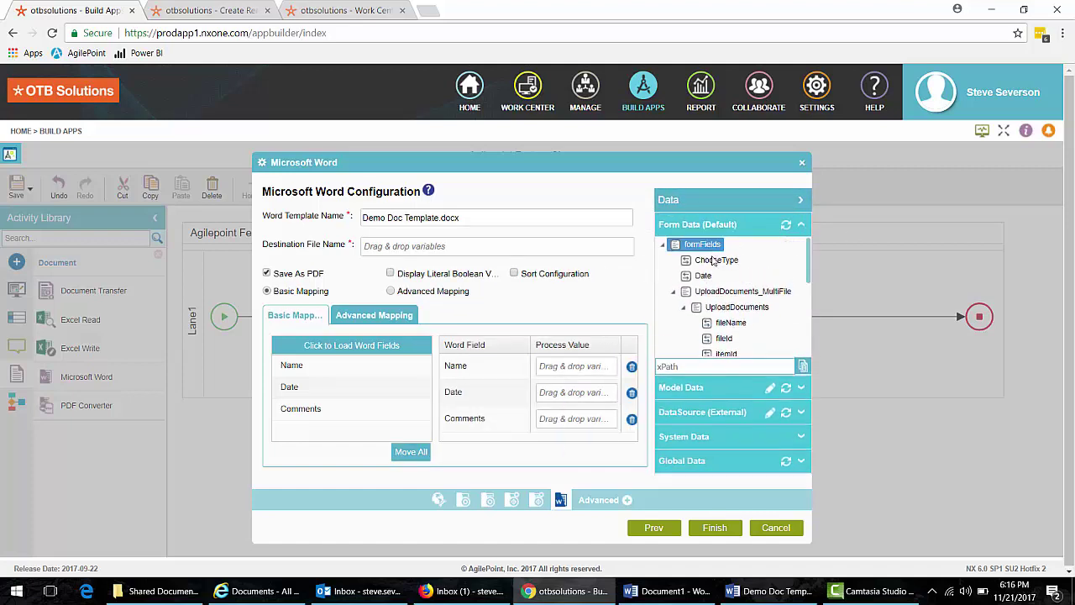
drag(703, 276, 580, 393)
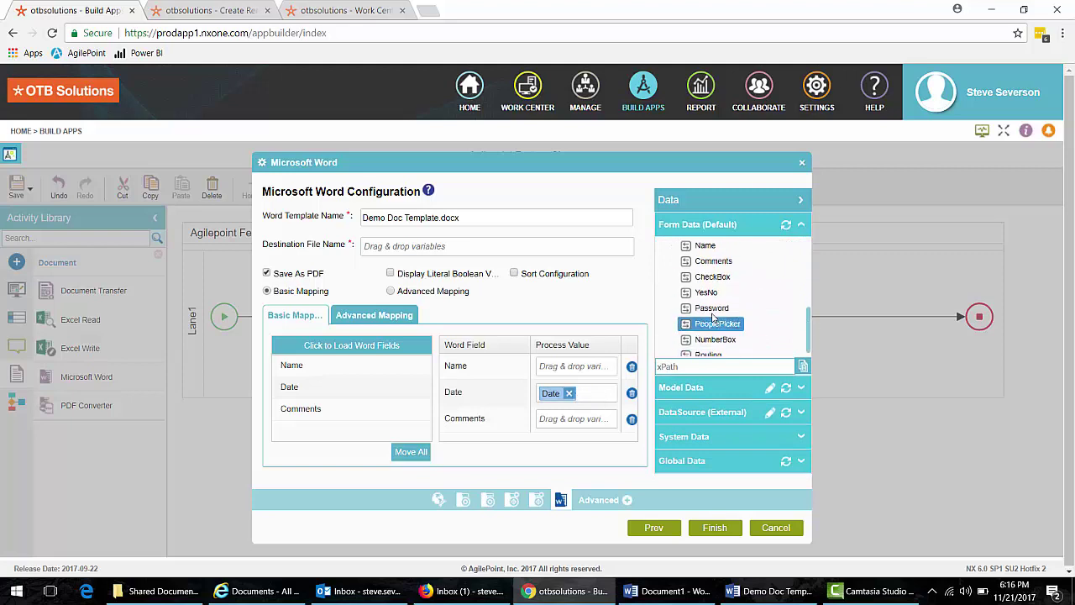
drag(710, 261, 584, 420)
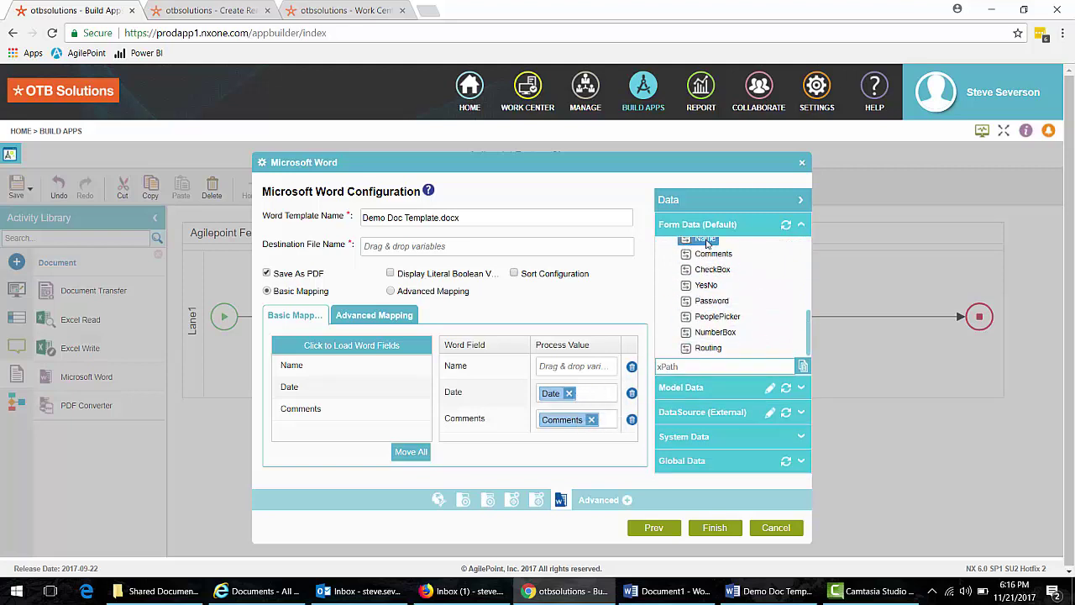
drag(706, 243, 578, 370)
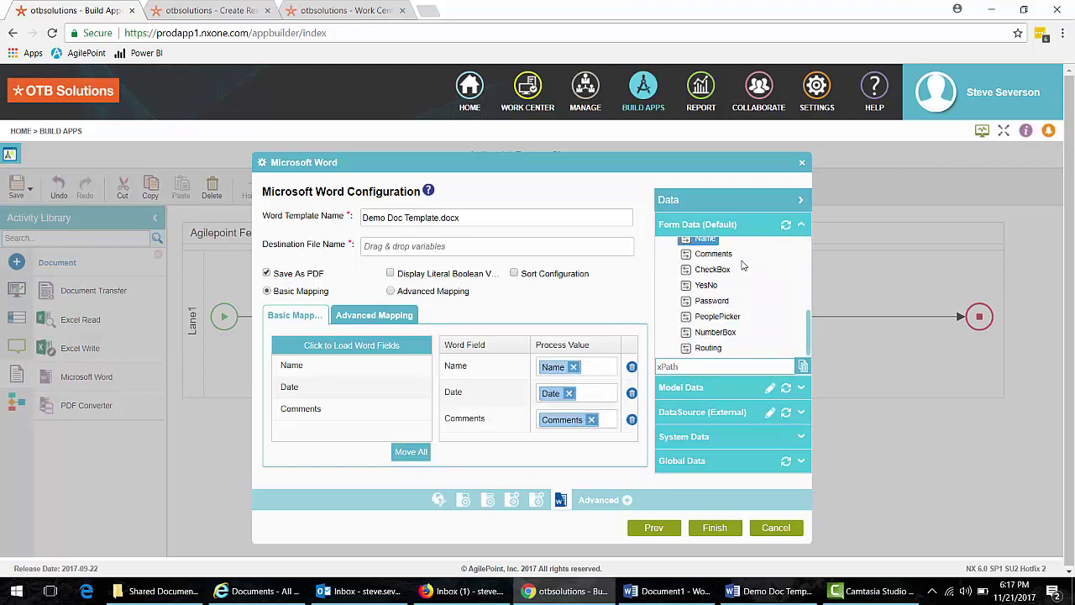
drag(708, 248, 458, 257)
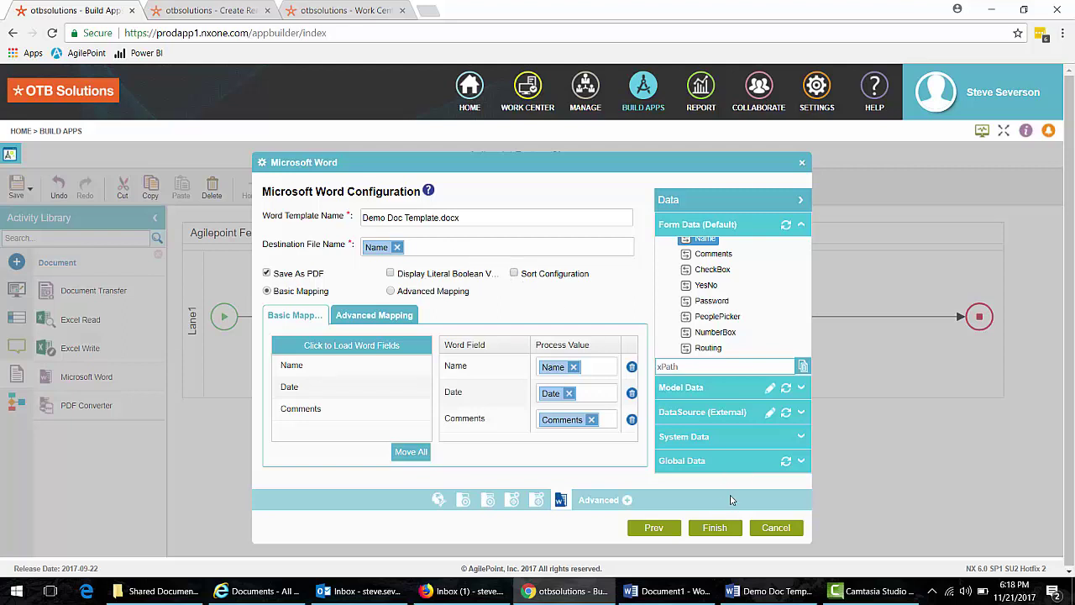
click(734, 532)
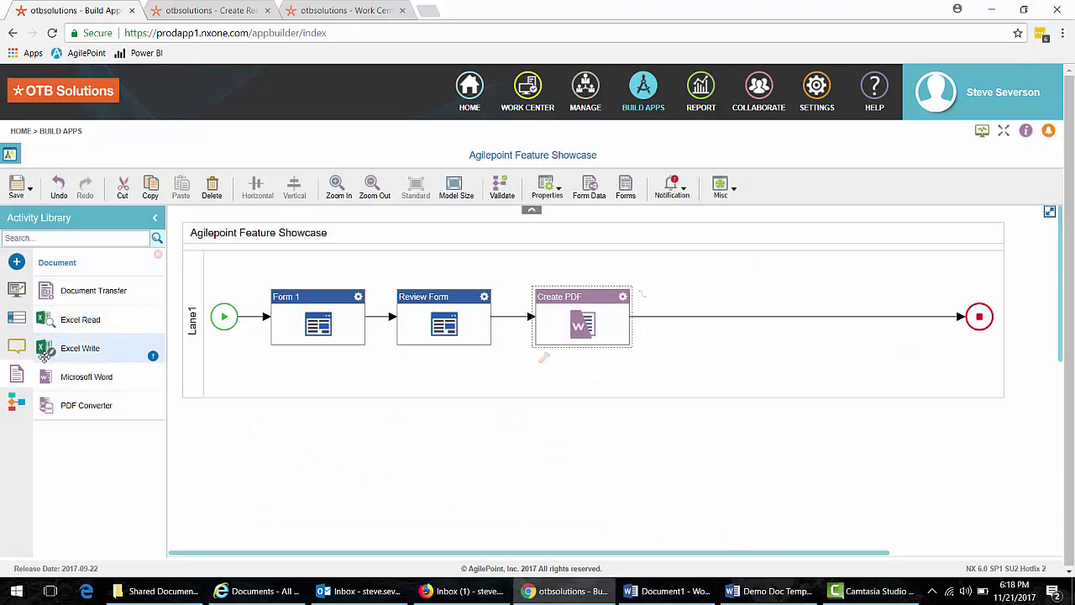
Add an E-mail activity after Create PDF, name it Send PDF, and proceed to its notification settings
click(21, 408)
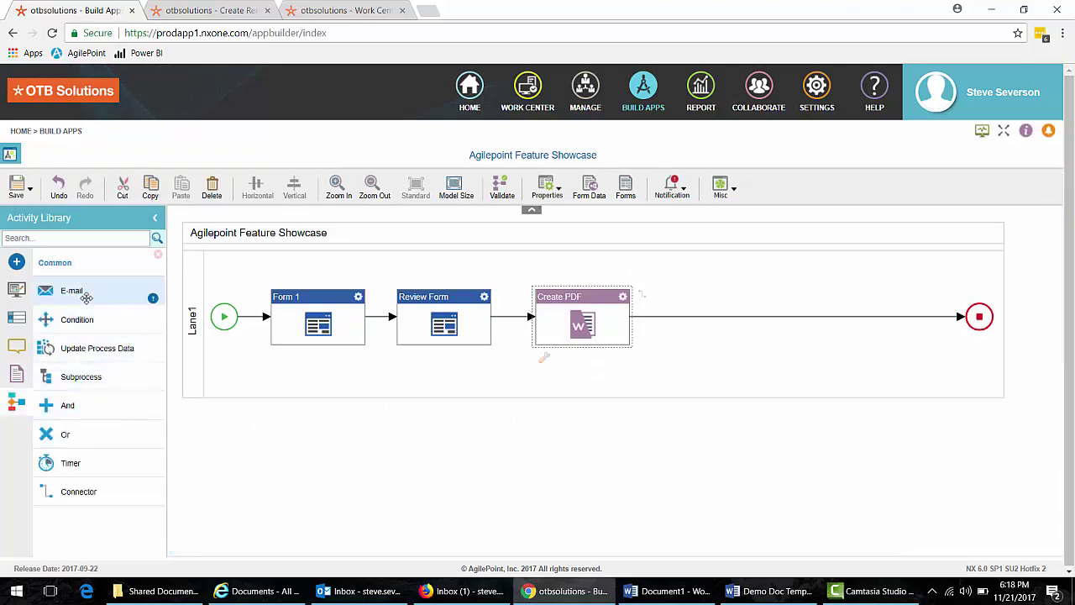
drag(80, 290, 721, 317)
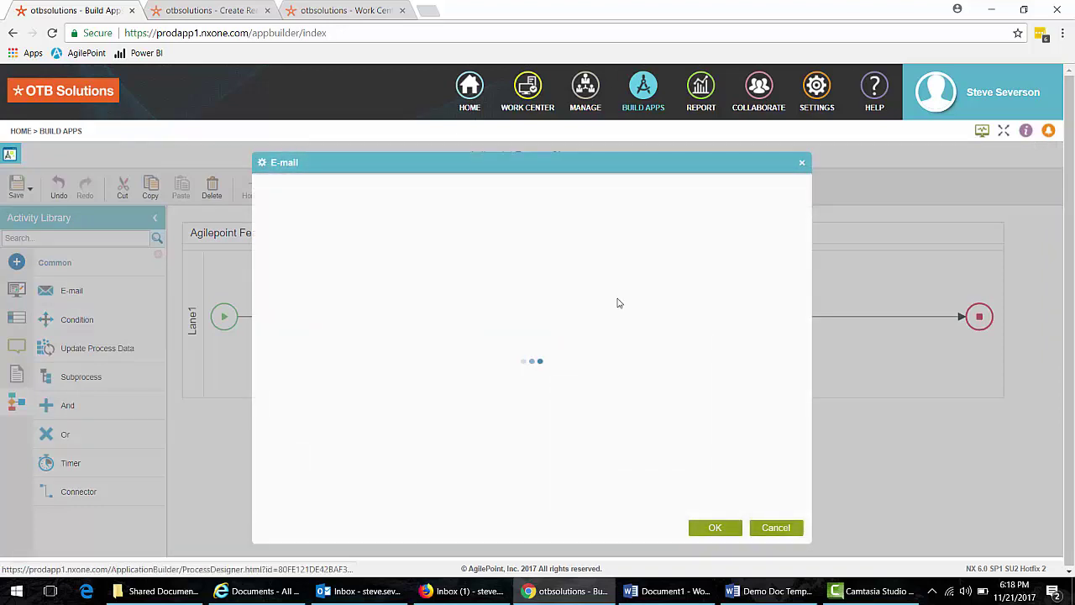
text(Send PDF)
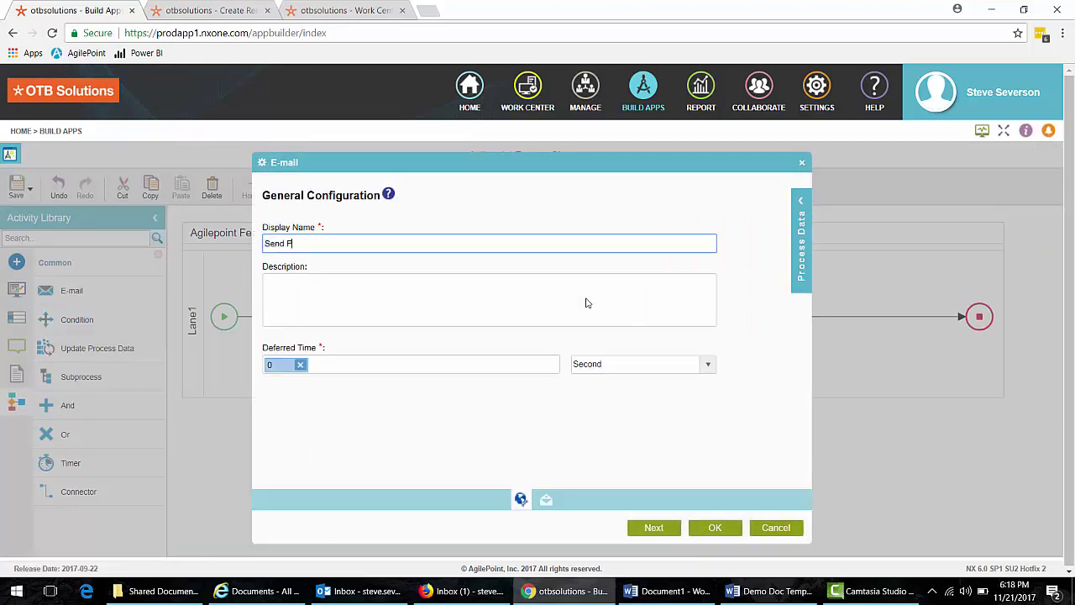
click(661, 529)
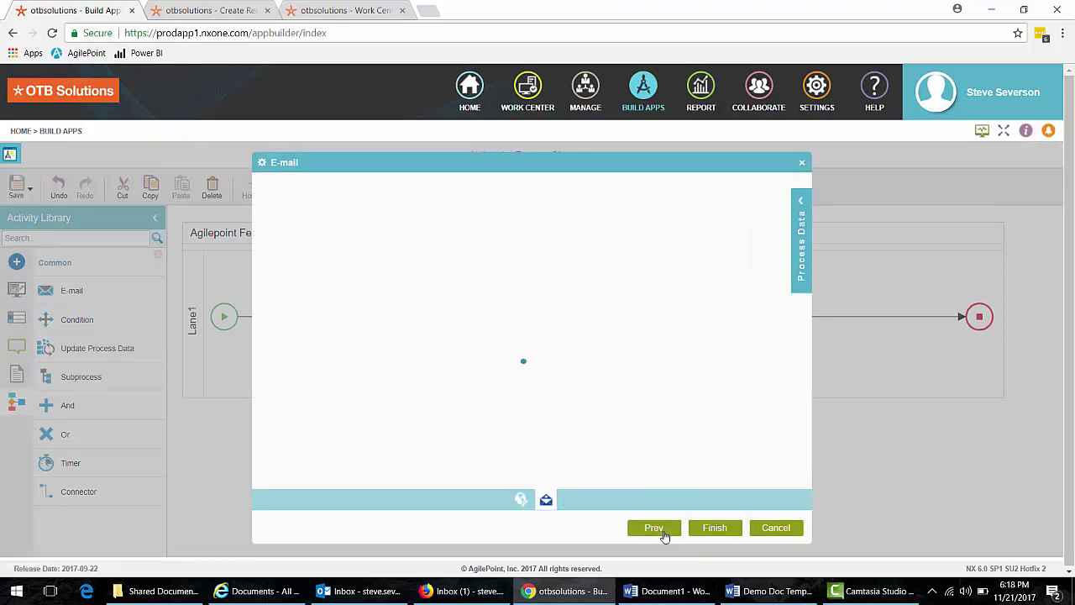
Create an e-mail template named Send PDF, addressed to the ProcessInitiator system variable, with Normal priority
click(708, 257)
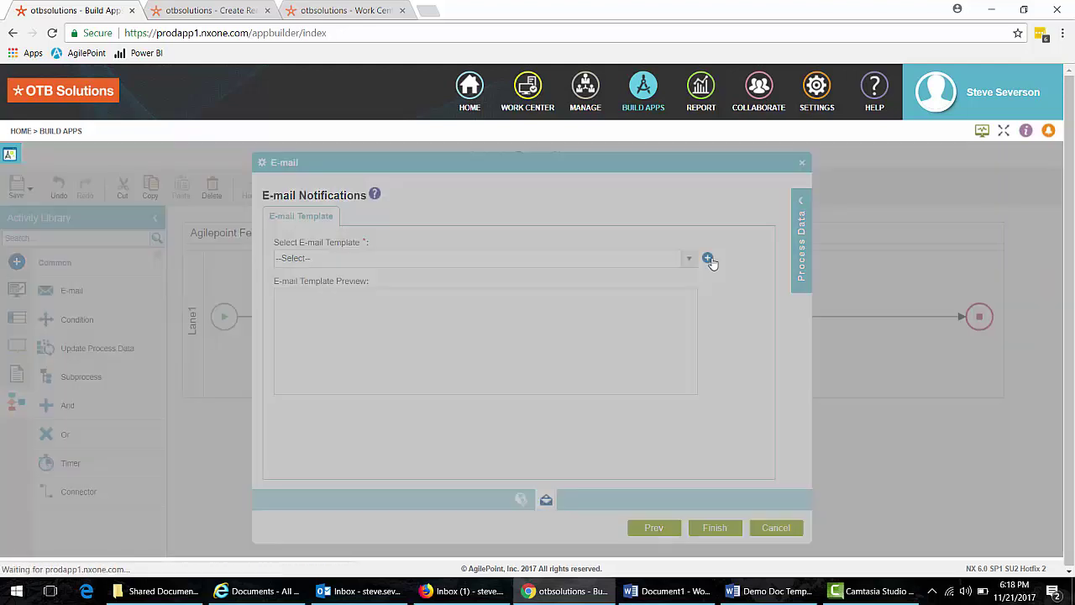
text(Send PDF)
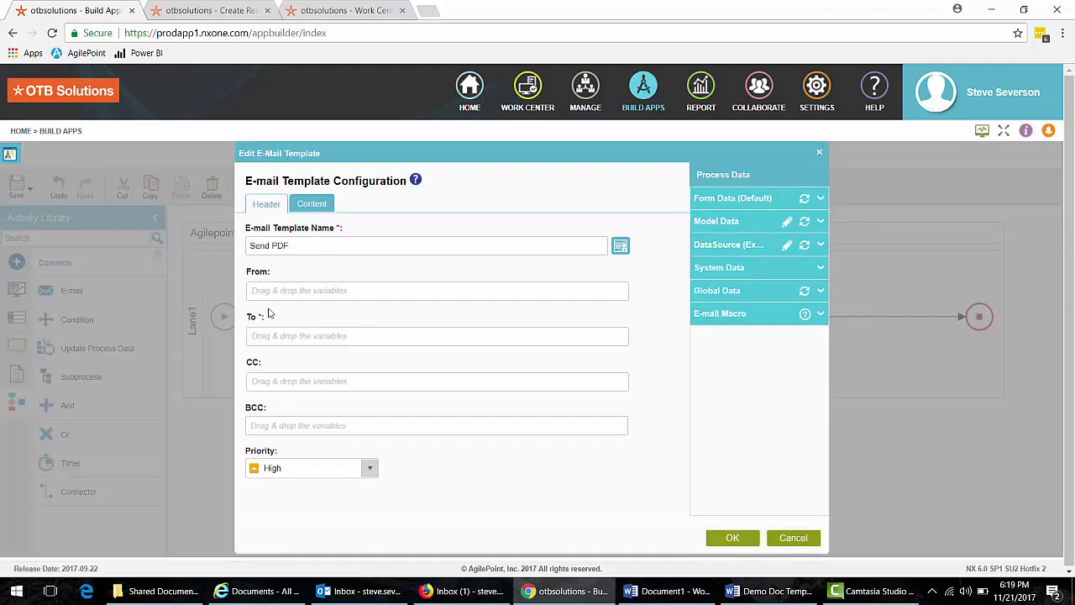
click(324, 343)
click(719, 269)
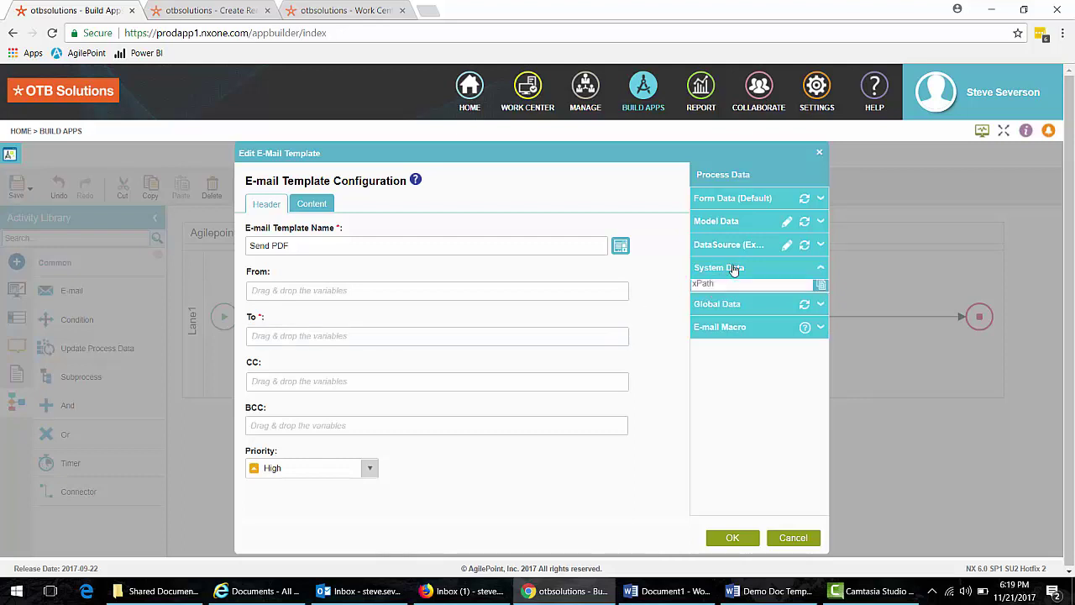
click(745, 368)
scroll(744, 375, down, 3)
drag(754, 364, 345, 336)
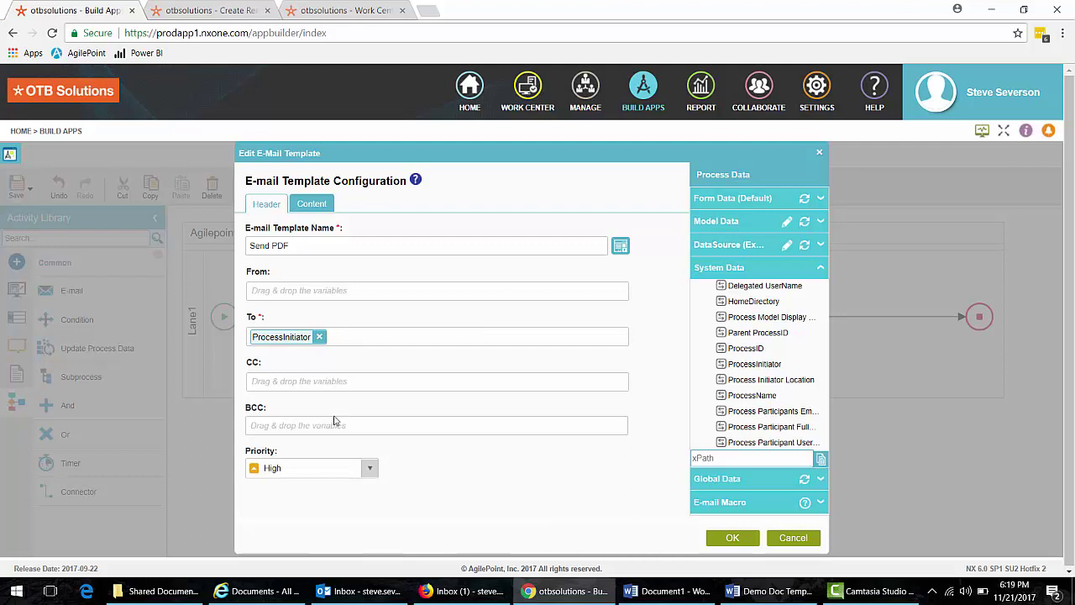
click(320, 475)
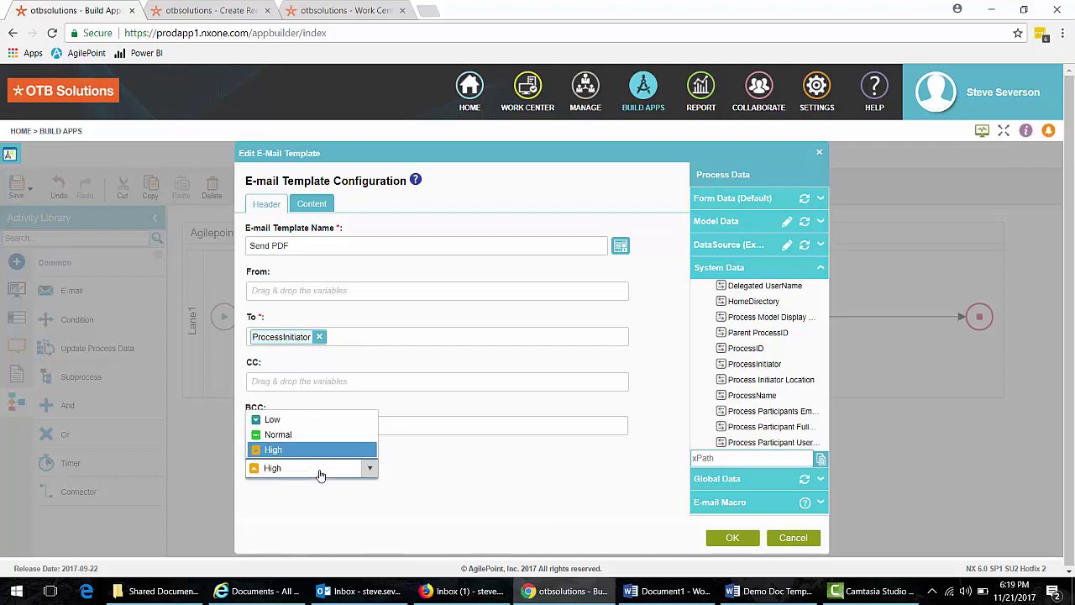
click(286, 435)
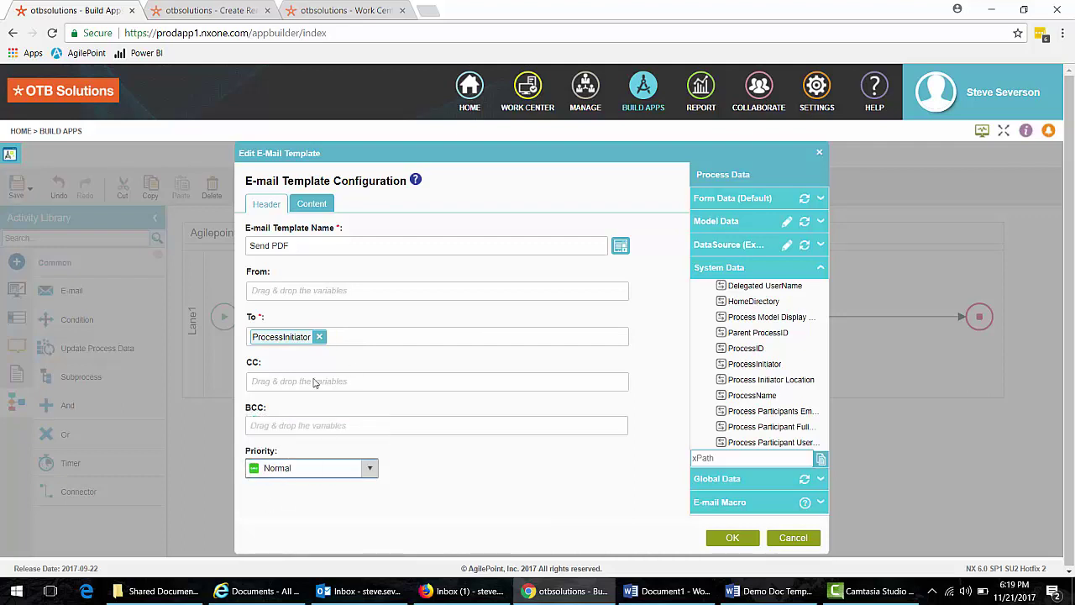
Insert the Response process variable into the e-mail template's body and copy its expression
click(313, 210)
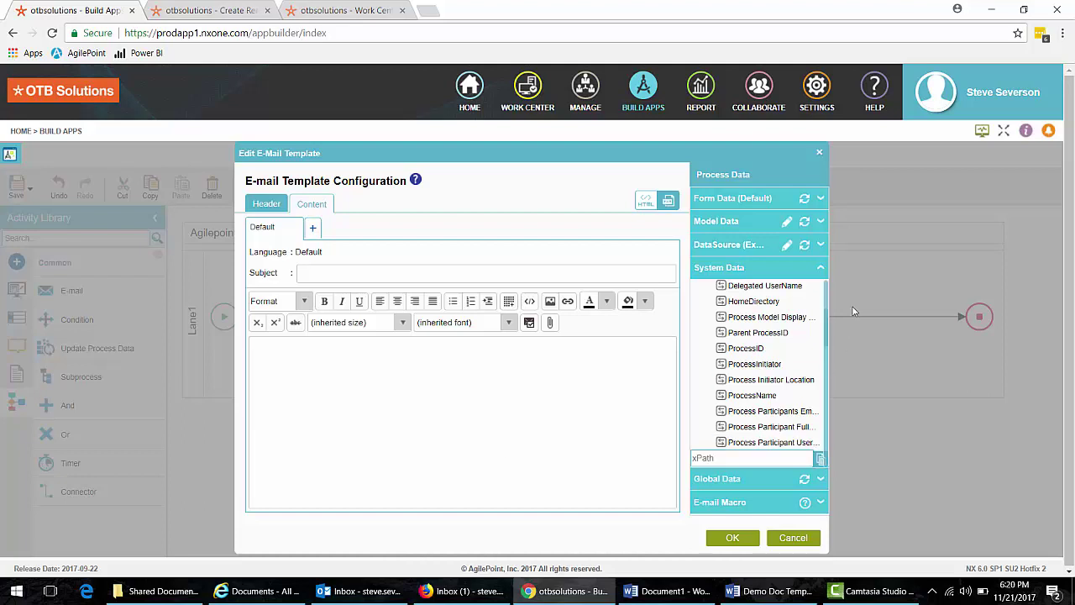
click(746, 221)
drag(746, 255, 365, 379)
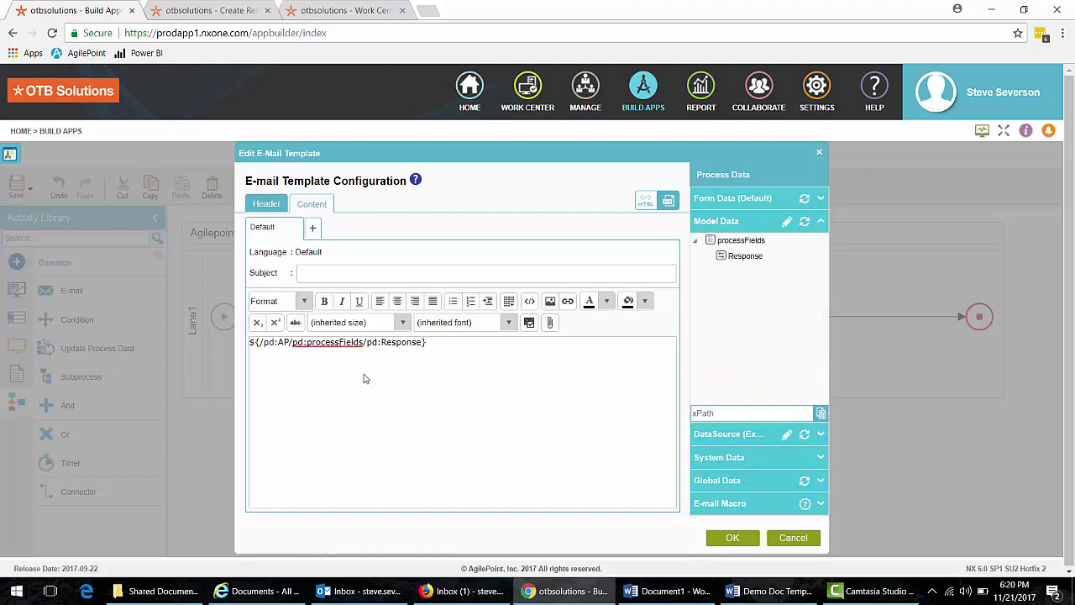
key(ctrl+a)
key(ctrl+c)
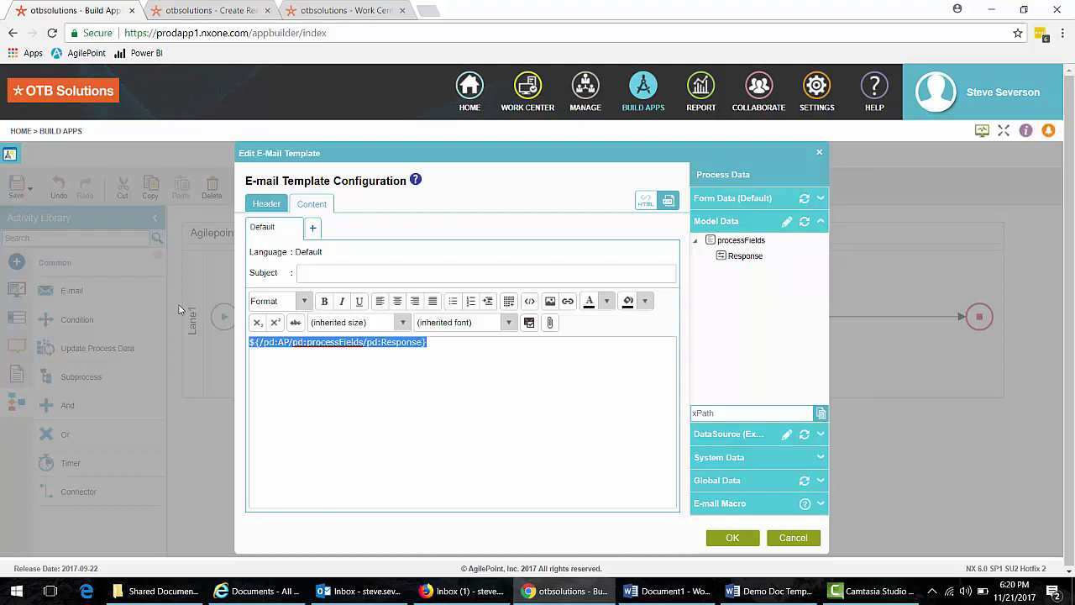
Start a hyperlink in the e-mail body, use the Sample.pdf link copied from the SharePoint document library as its web address, and clear its display text
click(568, 301)
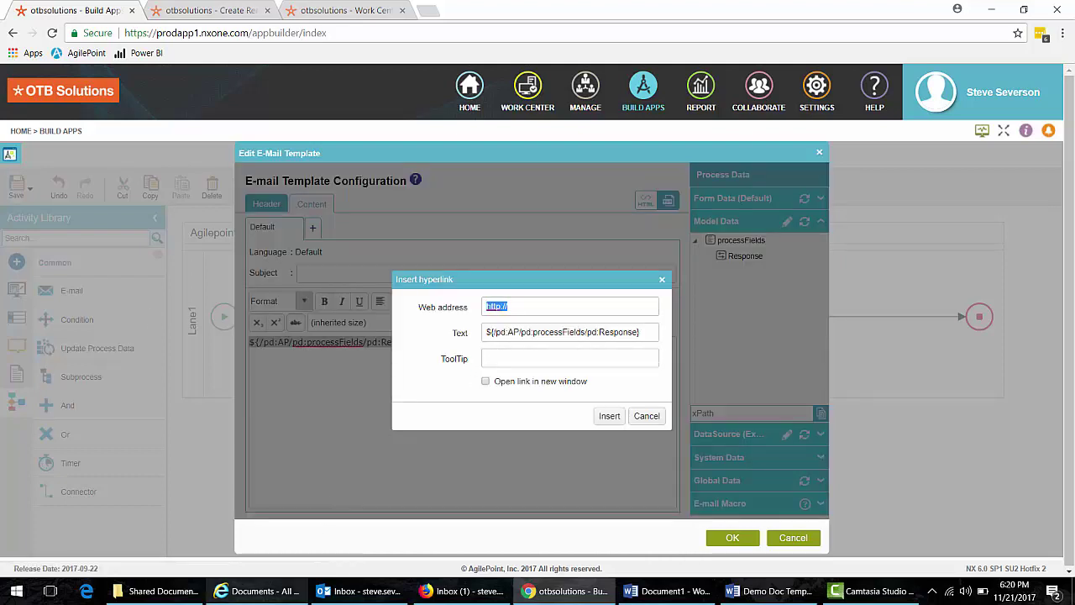
click(269, 591)
click(324, 323)
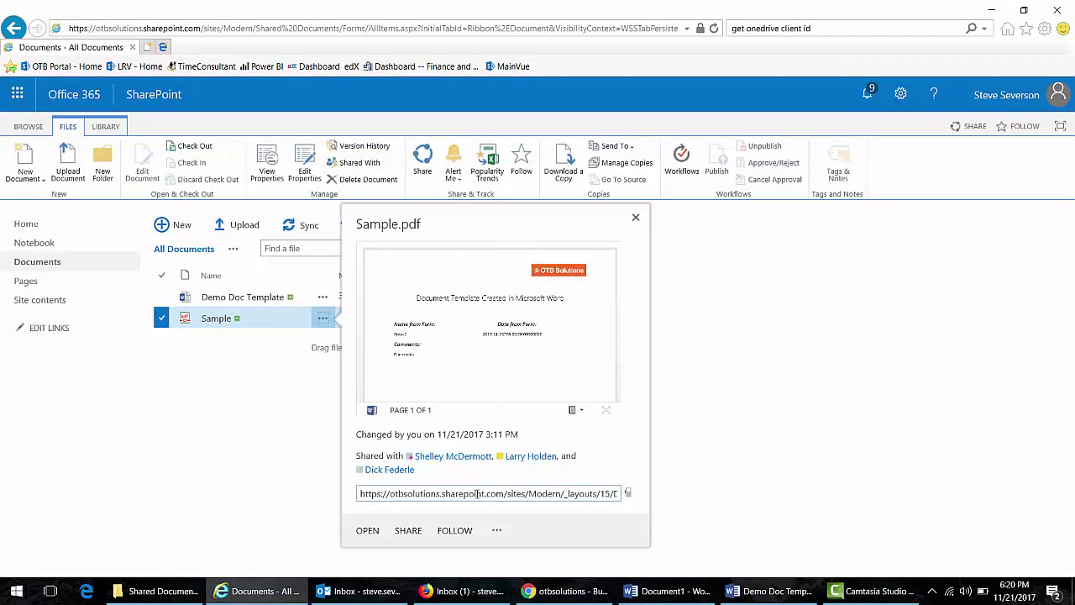
drag(360, 497, 797, 495)
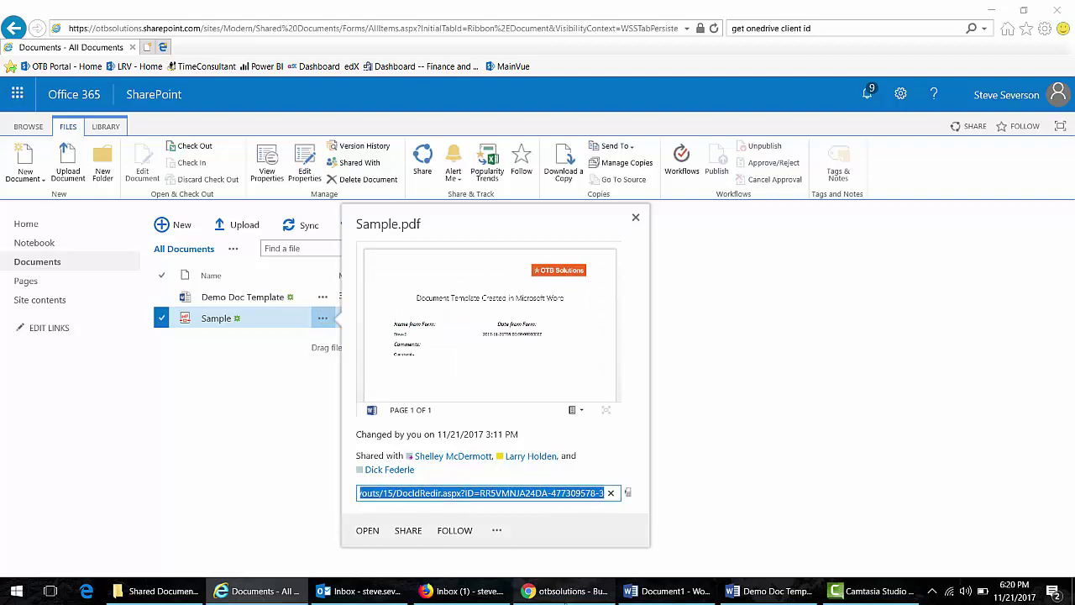
click(561, 591)
key(ctrl+v)
drag(649, 332, 486, 332)
key(BackSpace)
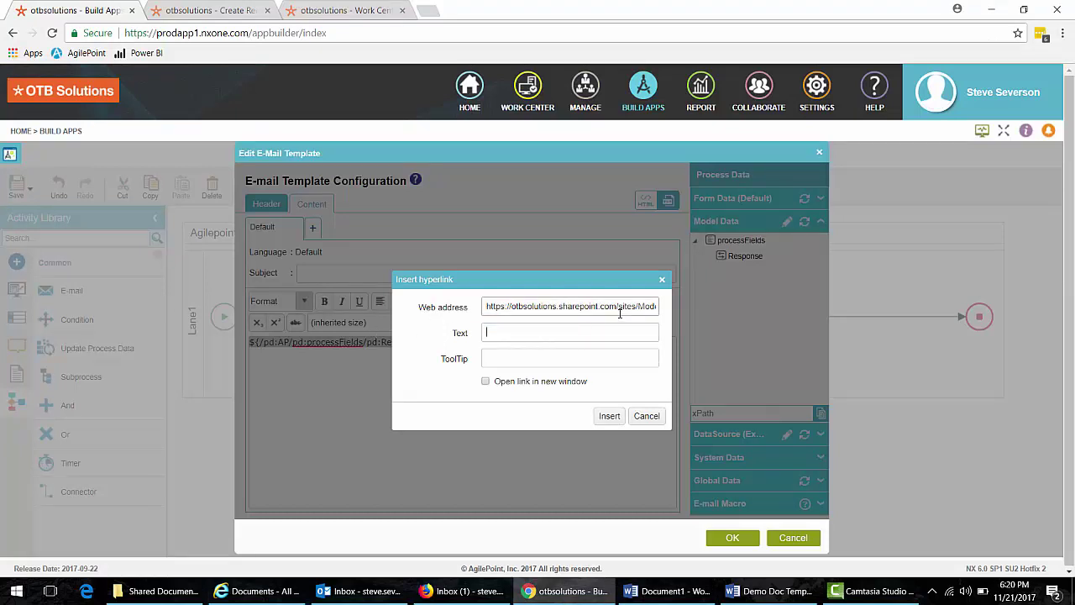
Replace the final number of the hyperlink's web address with the copied Response expression ${/pd:AP/pd:processFields/pd:Response}
click(620, 310)
key(Right)
key(Right)
key(Right)
key(Right)
key(Right)
key(Right)
key(Right)
key(Right)
key(Right)
key(Right)
key(Right)
key(Right)
key(Right)
key(Right)
key(Right)
key(Right)
key(Right)
key(Right)
key(Right)
key(Right)
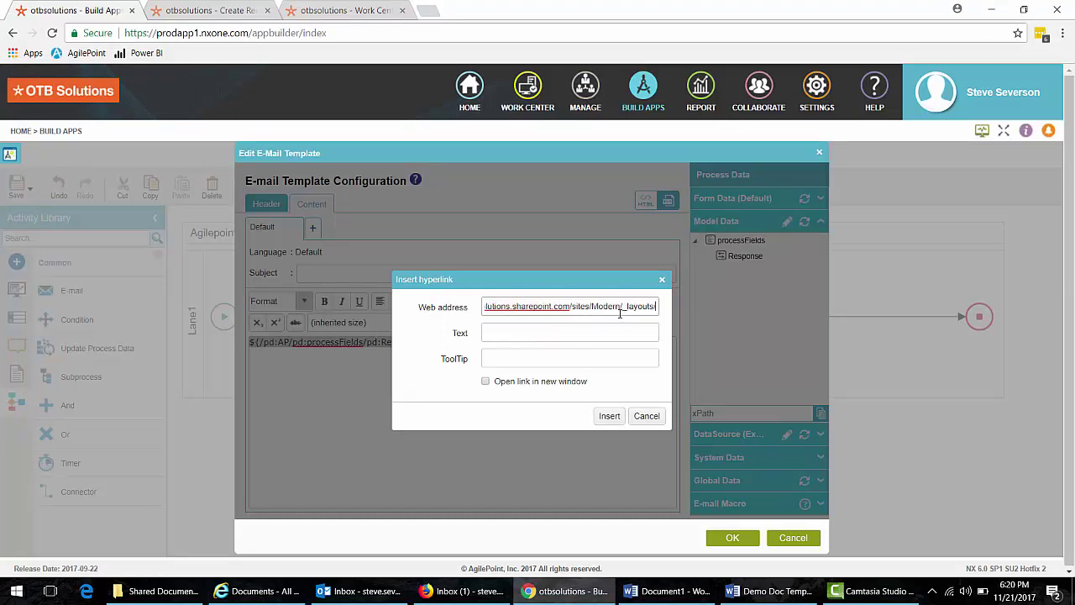
key(BackSpace)
key(ctrl+v)
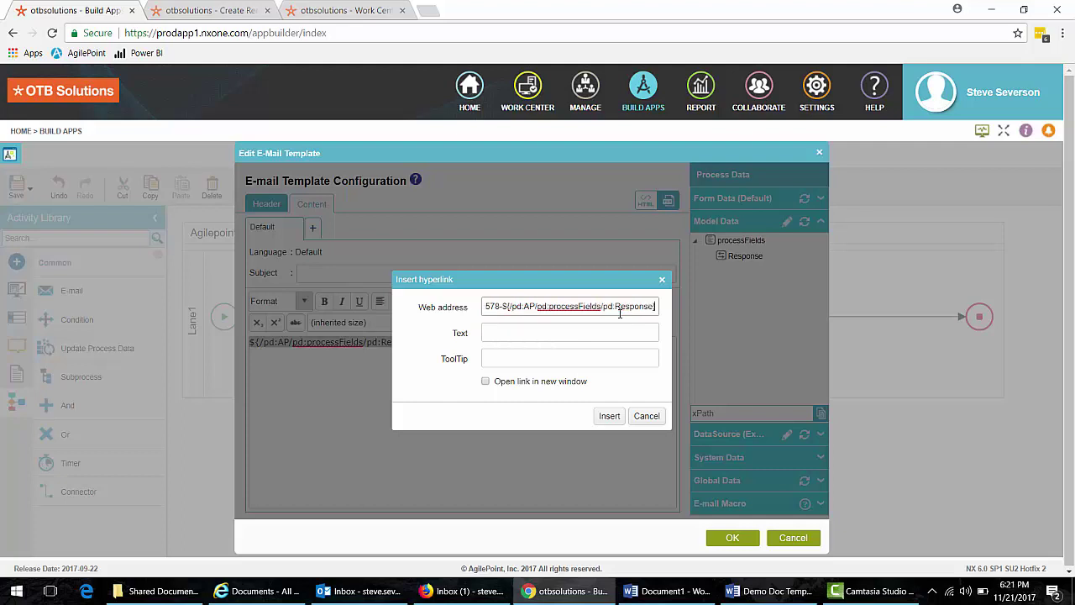
Set the hyperlink's display text to "Click here to open your PDF!" and insert it into the e-mail body
key(Tab)
text(Cl)
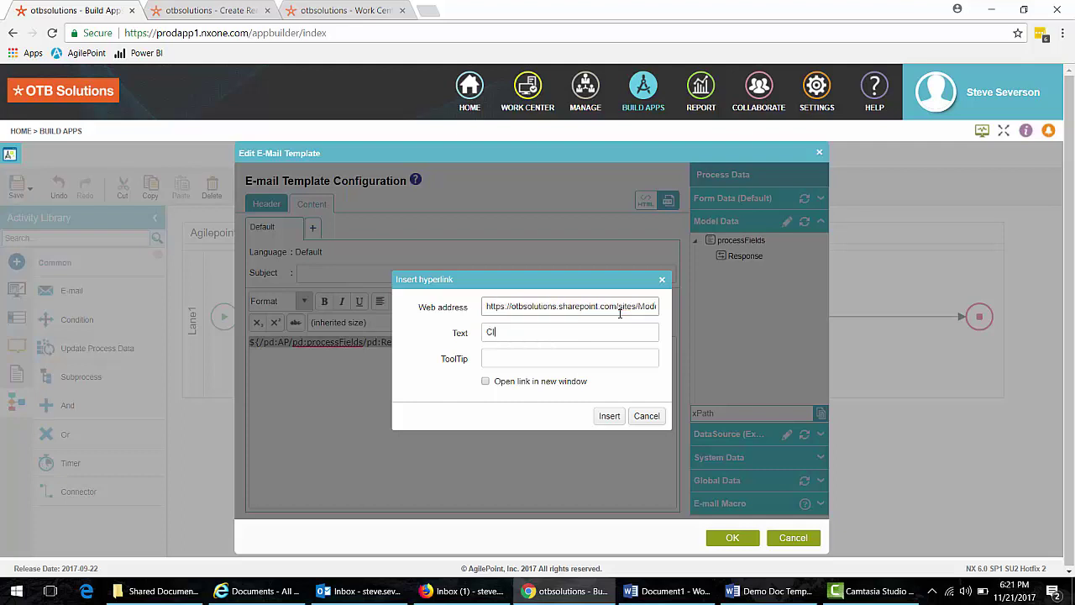
text(ick here to open your PDF!)
click(609, 416)
Give the e-mail template the subject "Your PDF is ready for viewing", save it and finish the Send PDF activity
click(385, 271)
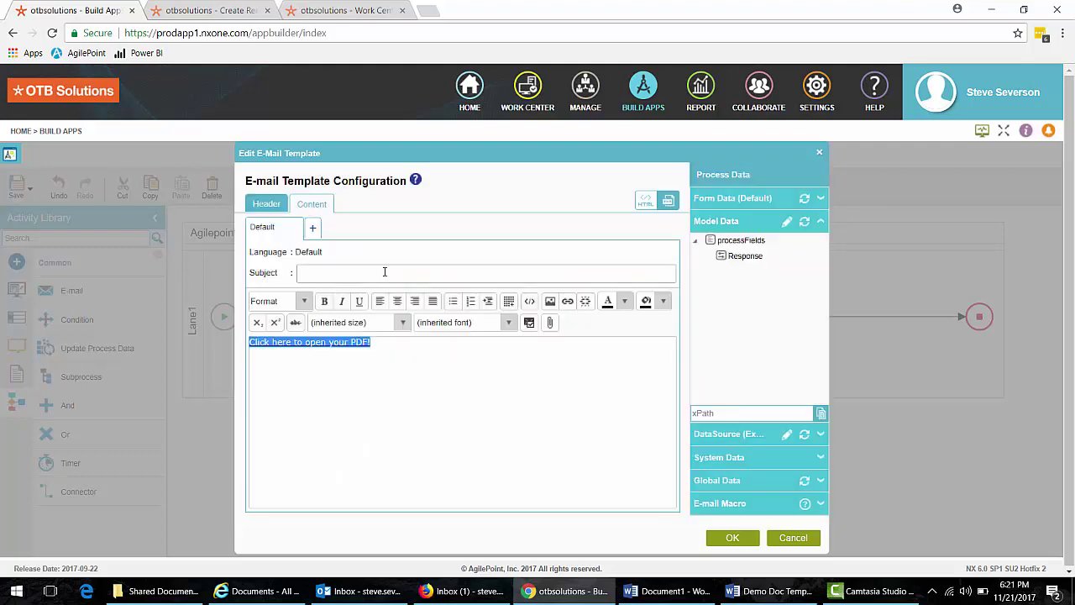
text(Your PDF is ready for viewing)
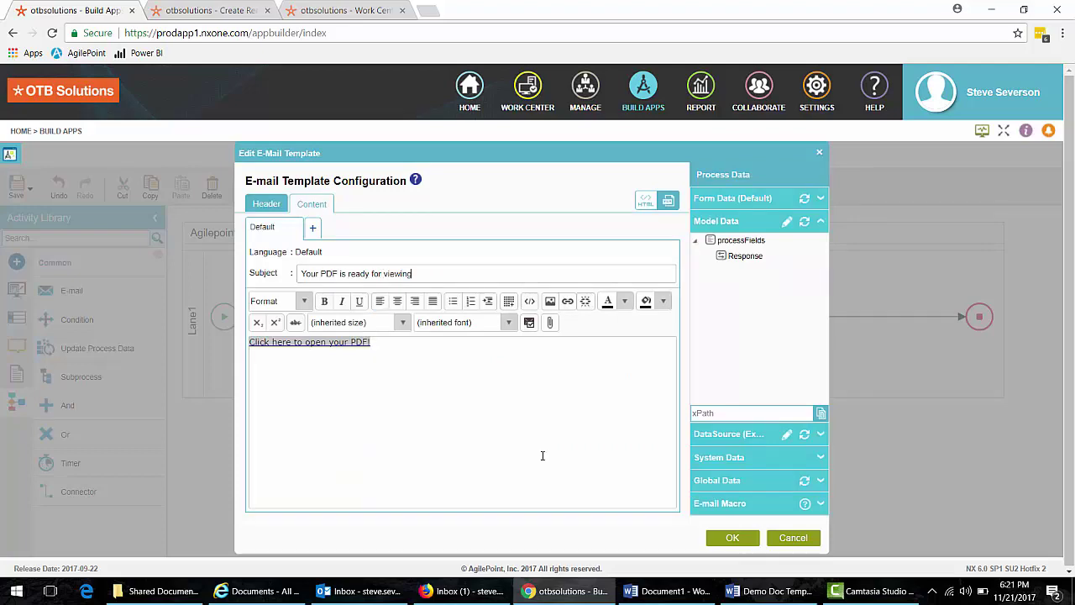
click(733, 538)
click(738, 531)
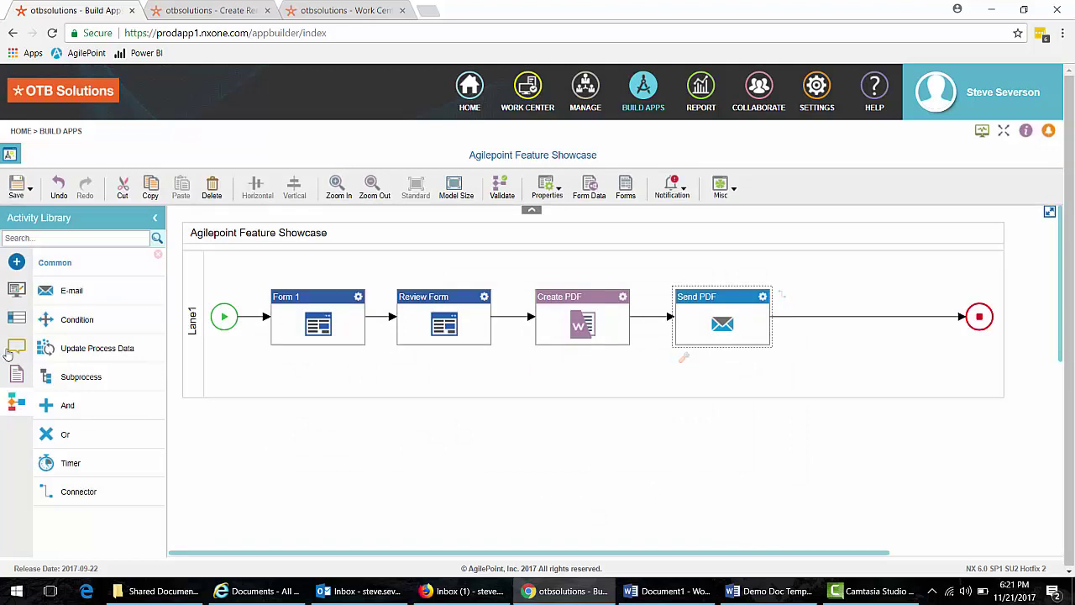
Add a Condition between Send PDF and the end of the process, naming its IF rule Forward and its ELSE branch Return
drag(84, 321, 821, 317)
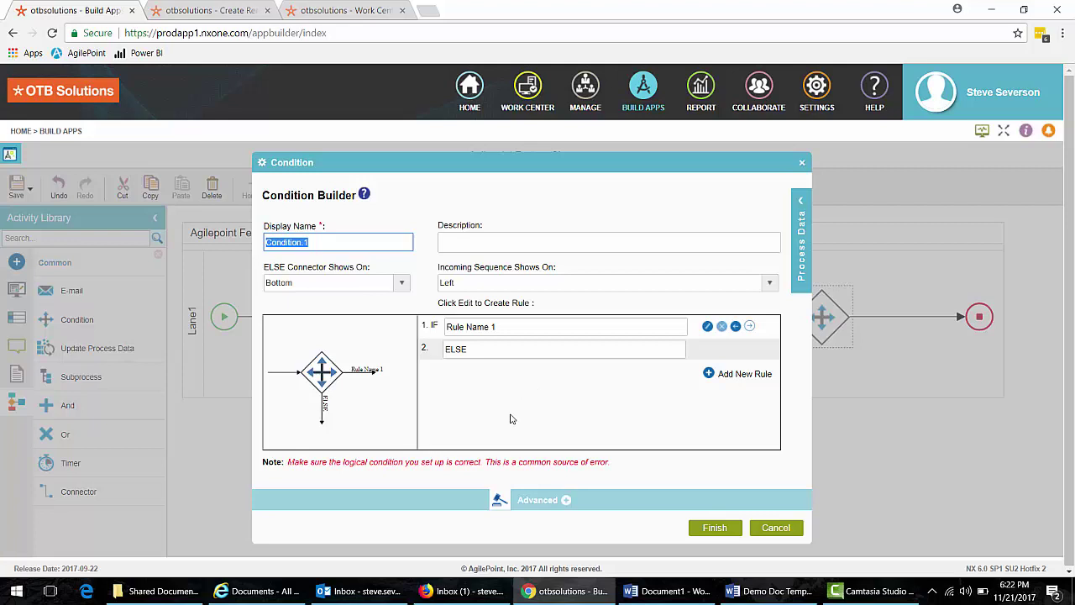
click(496, 326)
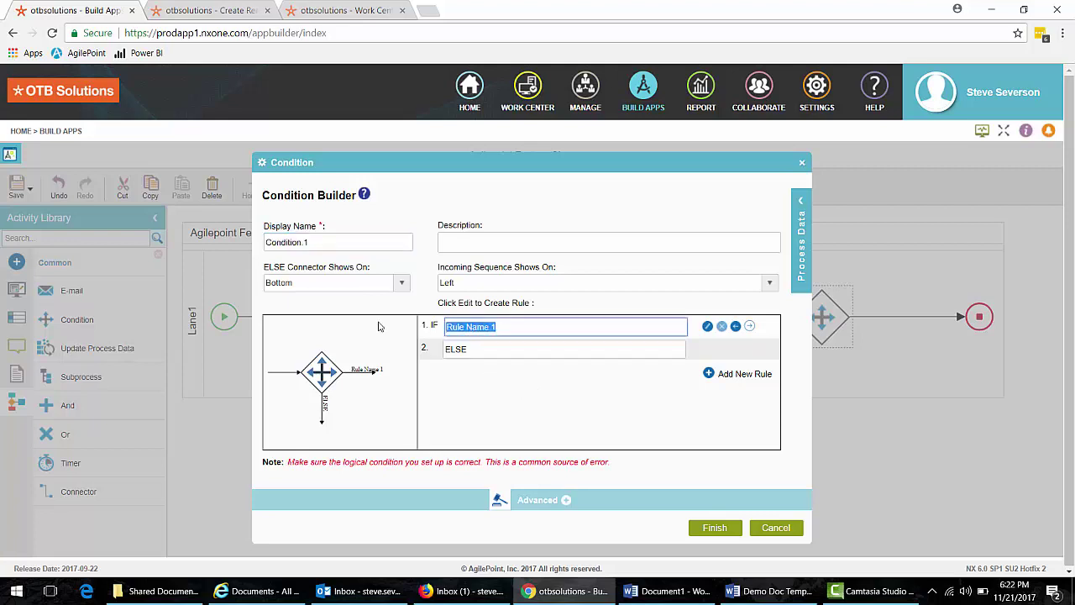
text(Forward)
key(Tab)
text(R)
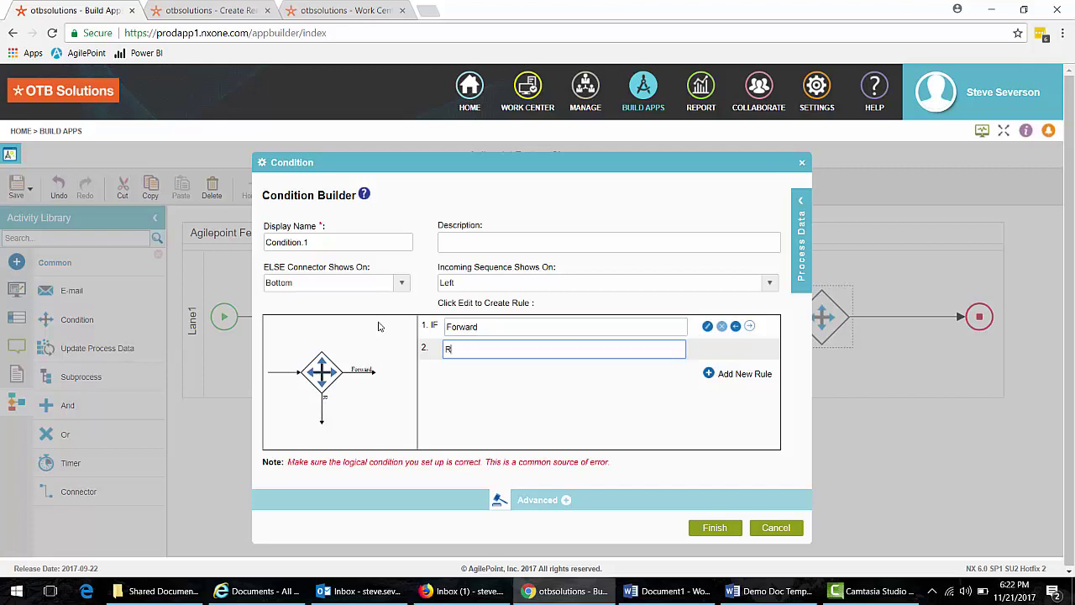
text(eturn)
Define the Forward rule as the Routing form field equal (==, String) to Forward, and finish the condition
click(708, 327)
click(800, 201)
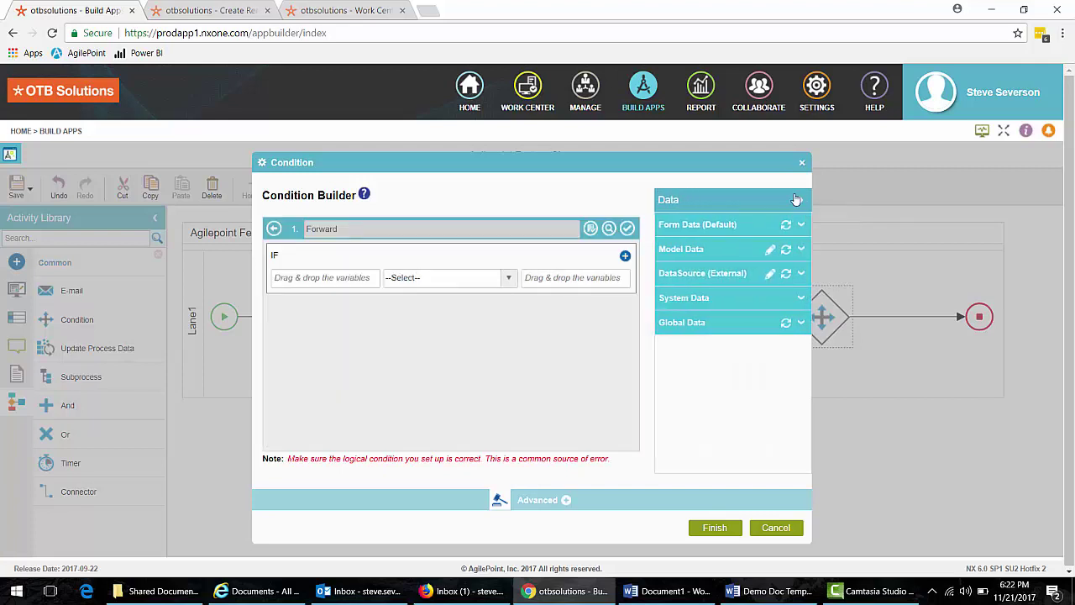
click(680, 234)
scroll(685, 303, down, 3)
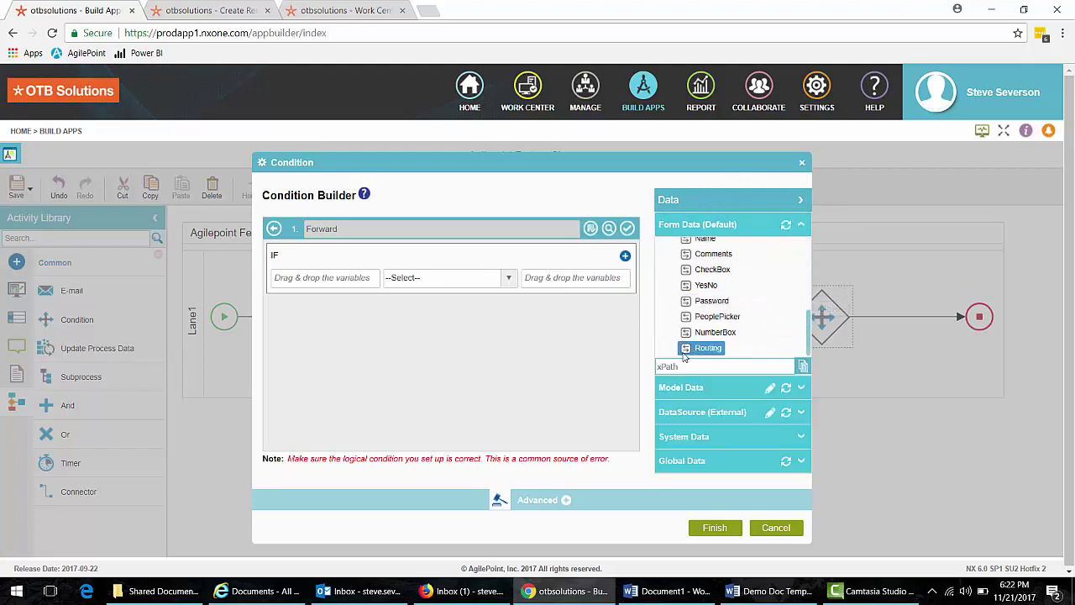
drag(685, 354, 326, 278)
click(407, 278)
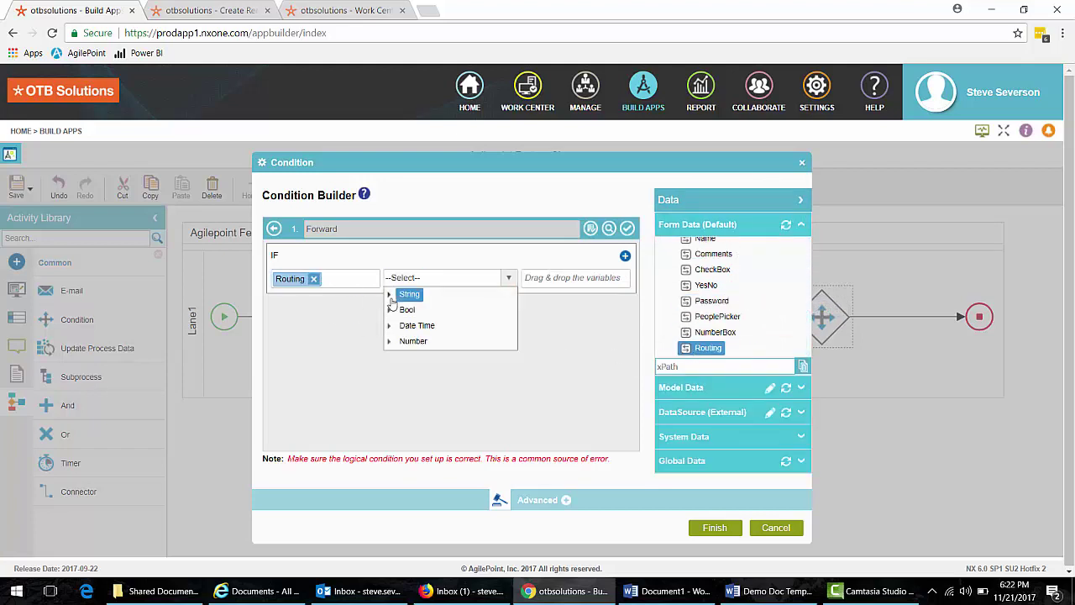
click(390, 294)
click(408, 303)
click(578, 280)
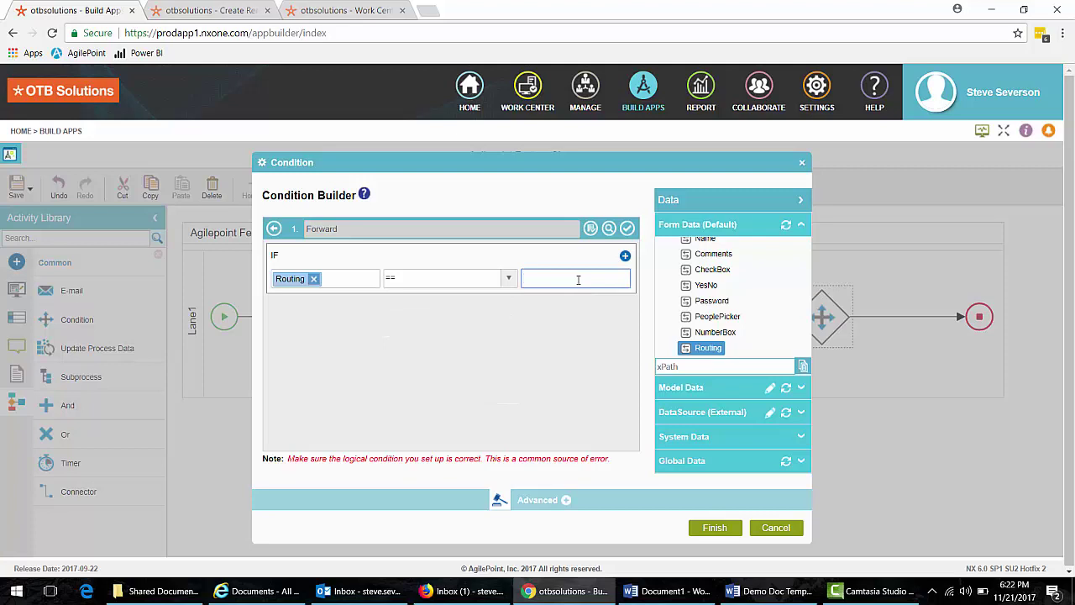
text(Forward)
click(713, 531)
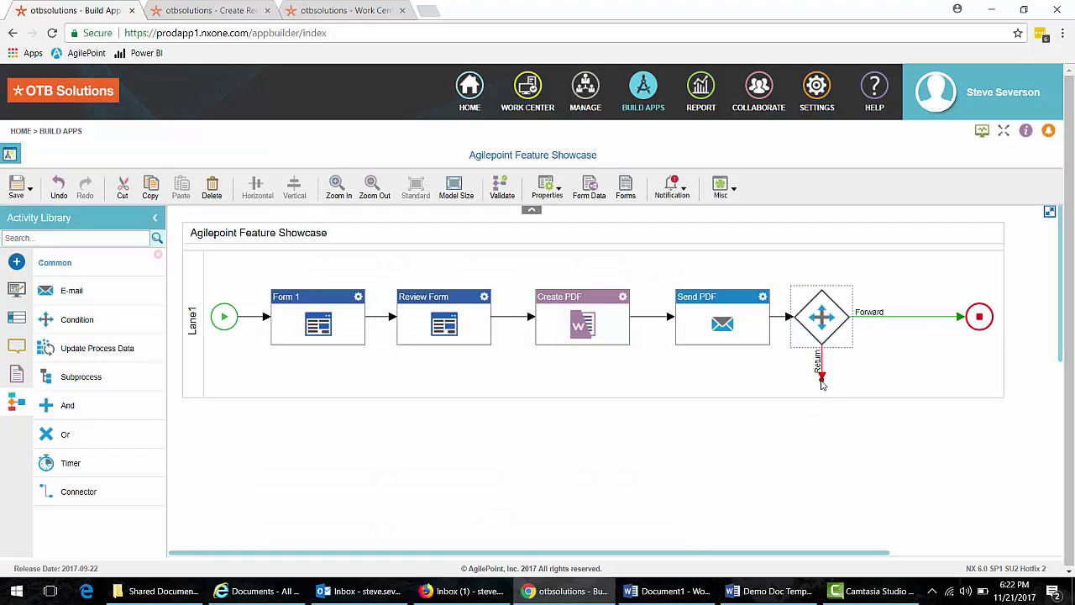
Route the condition's Return branch back to Form 1, save the process and return to the Feature Showcase application overview
drag(823, 378, 338, 343)
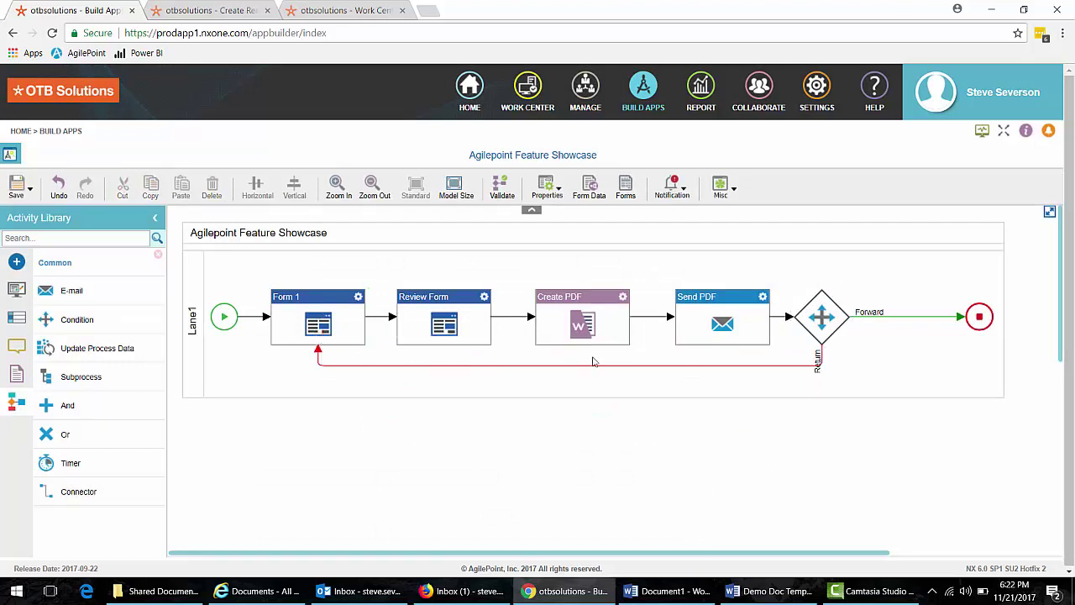
click(29, 190)
click(23, 215)
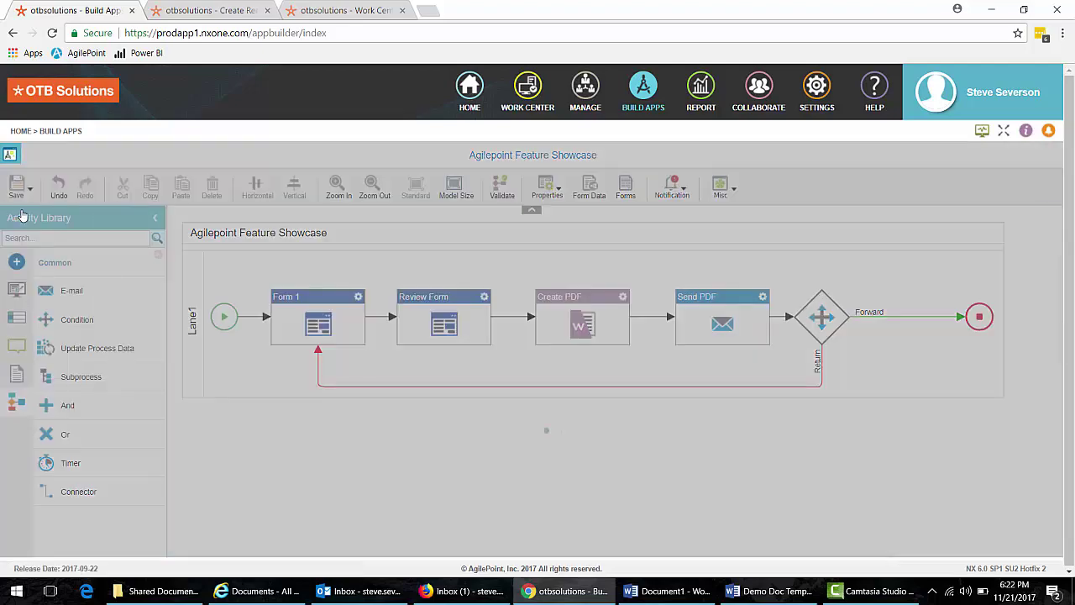
click(617, 387)
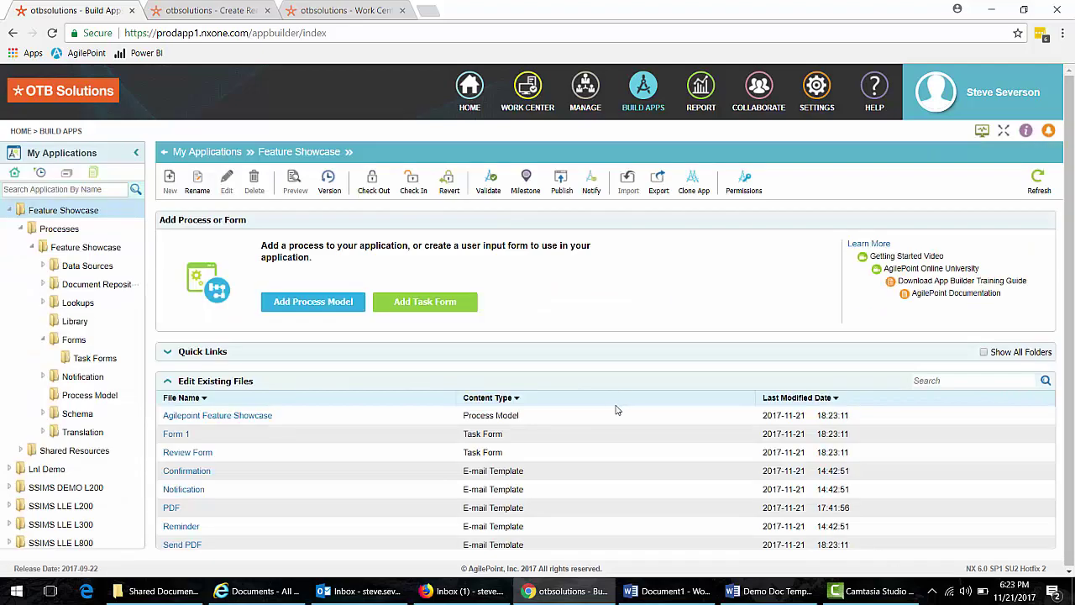
Submit a new Agilepoint Feature Showcase request with Name "New Form" and Comments "This is a comment!"
click(210, 10)
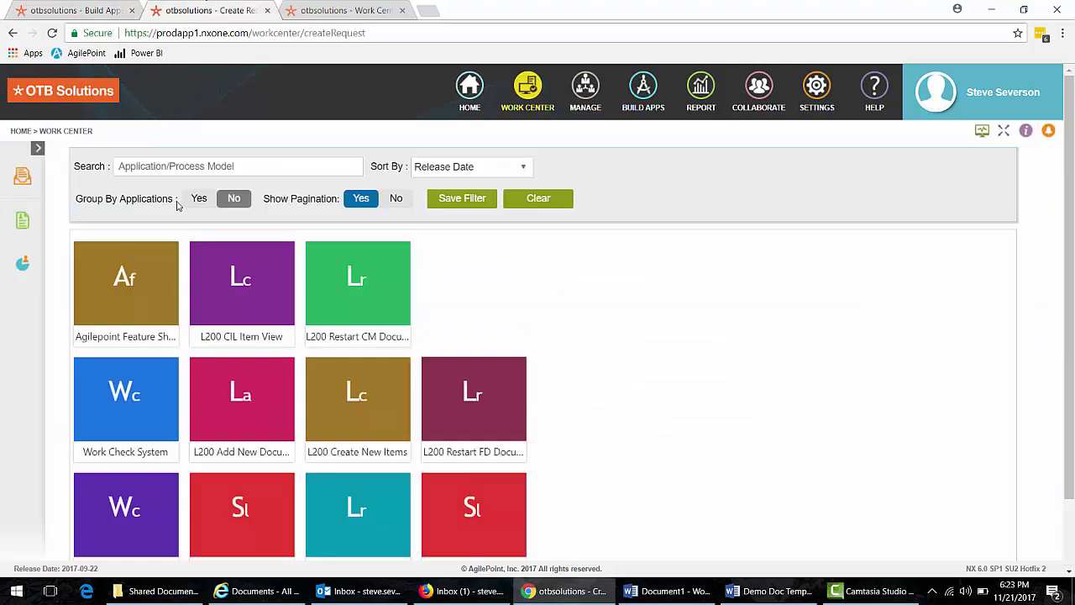
click(108, 281)
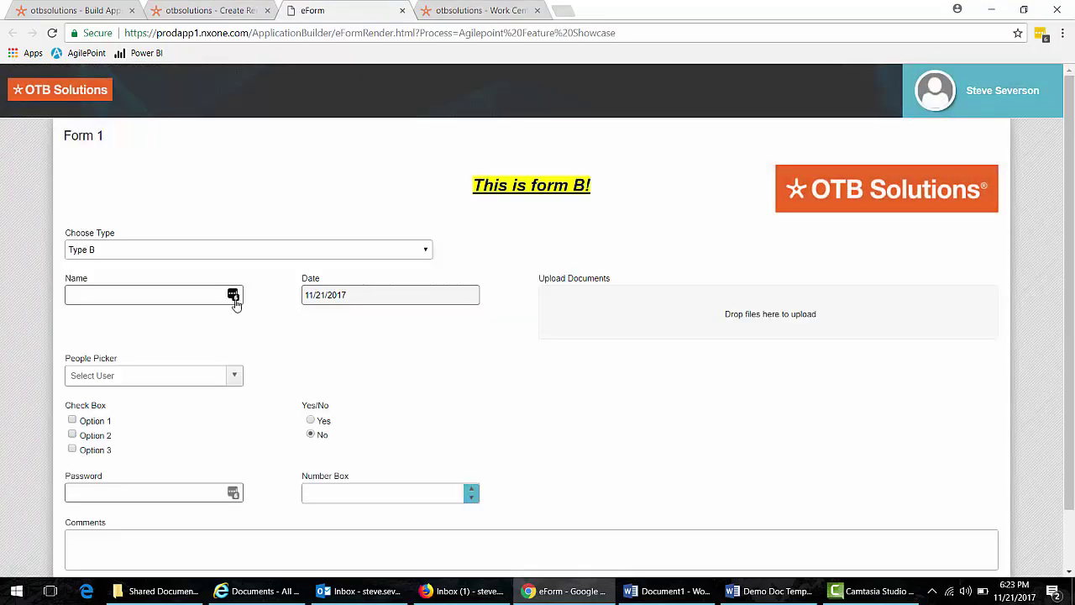
click(150, 296)
text(New Form)
click(116, 545)
text(This is a comment)
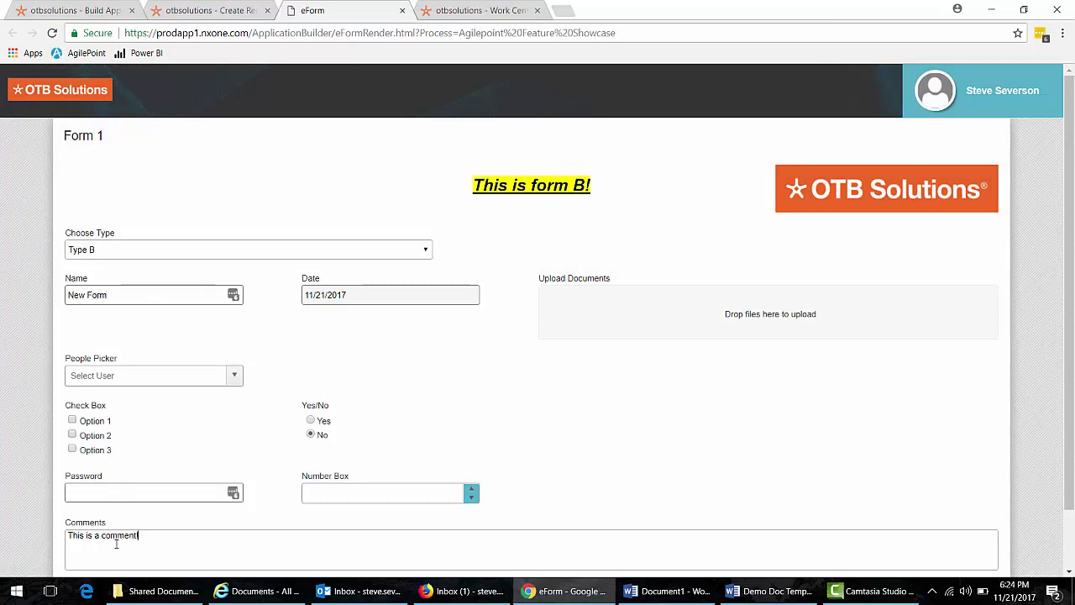
scroll(277, 487, down, 1)
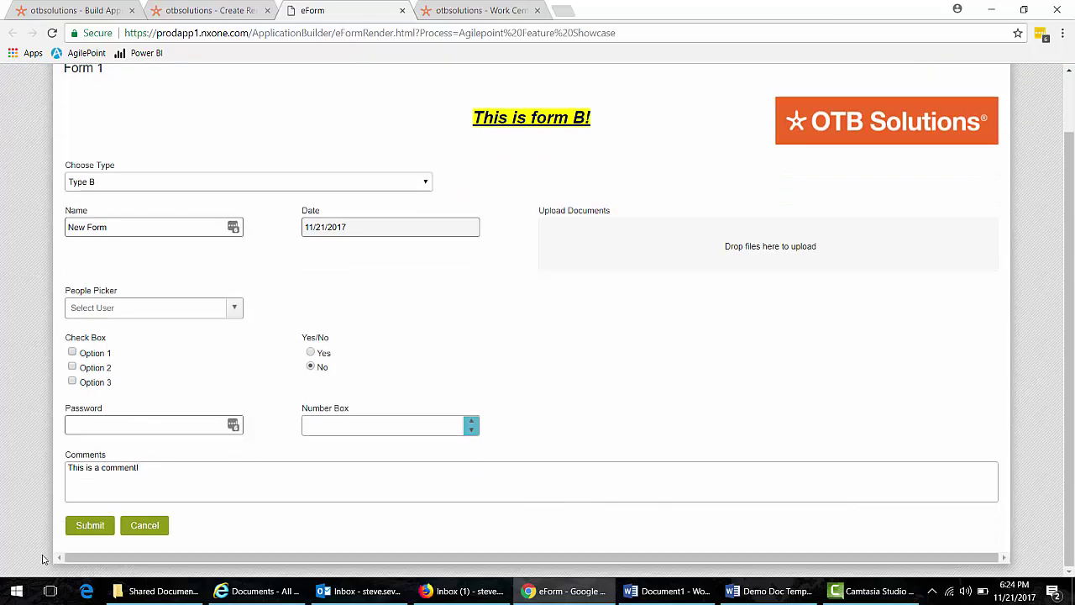
click(87, 525)
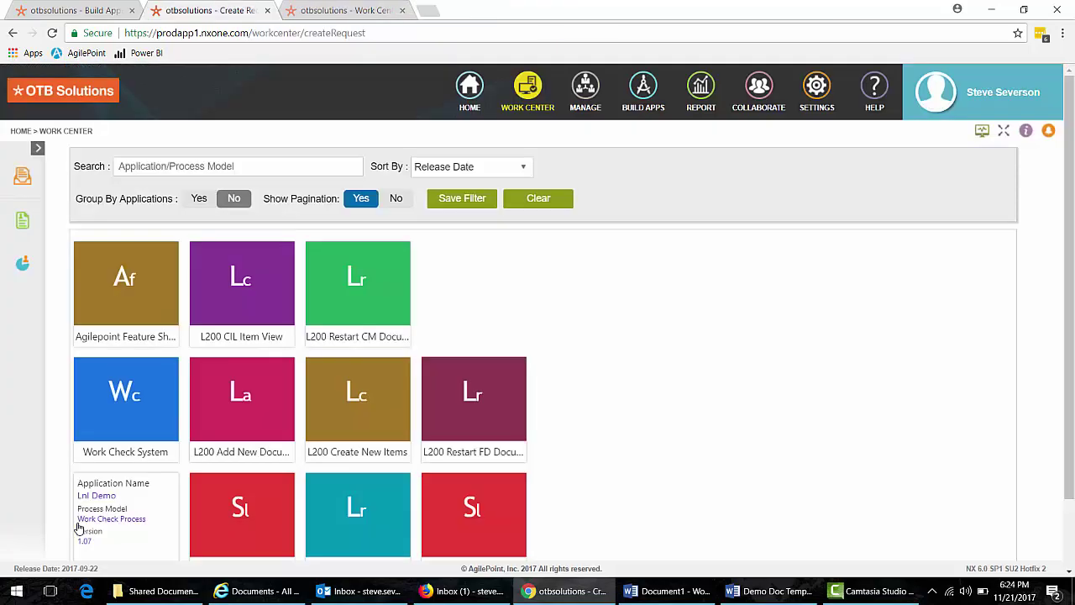
Refresh My Tasks in the Work Center, open the Review Form task and submit it with Forward routing
key(ctrl+Tab)
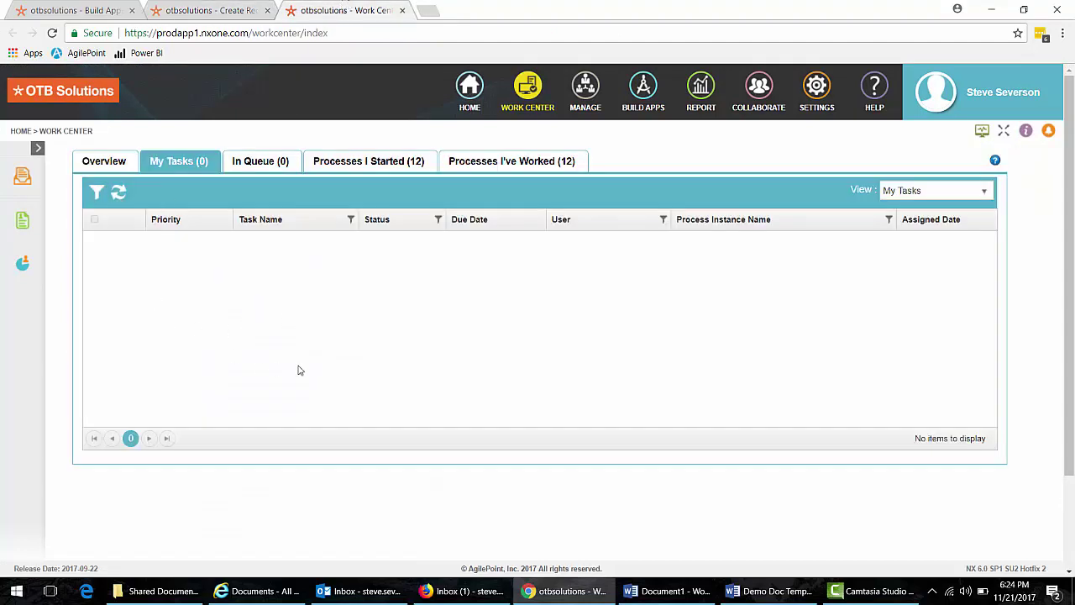
click(115, 192)
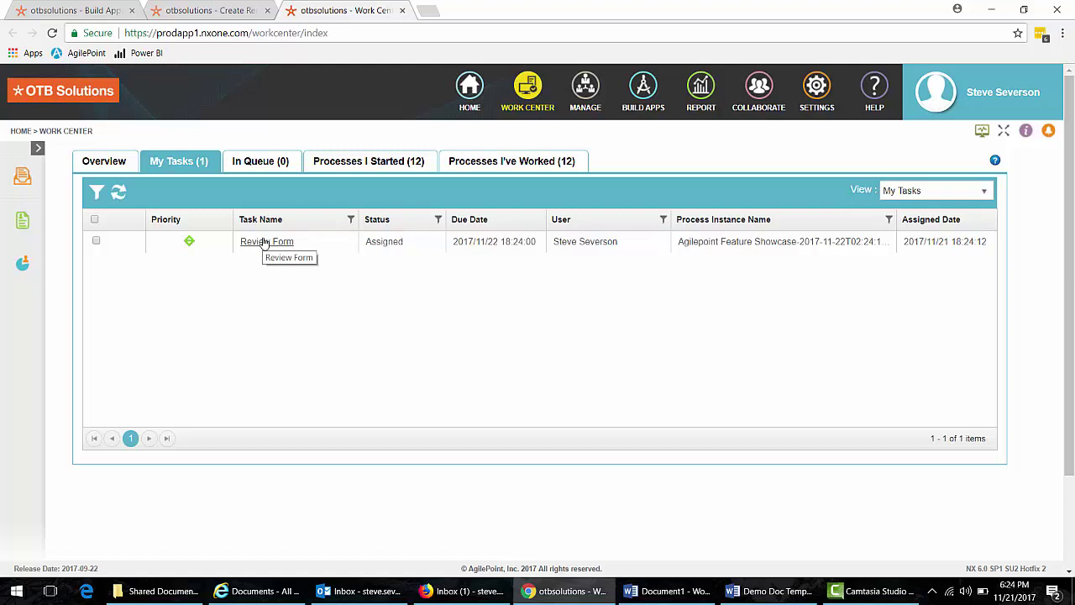
click(265, 243)
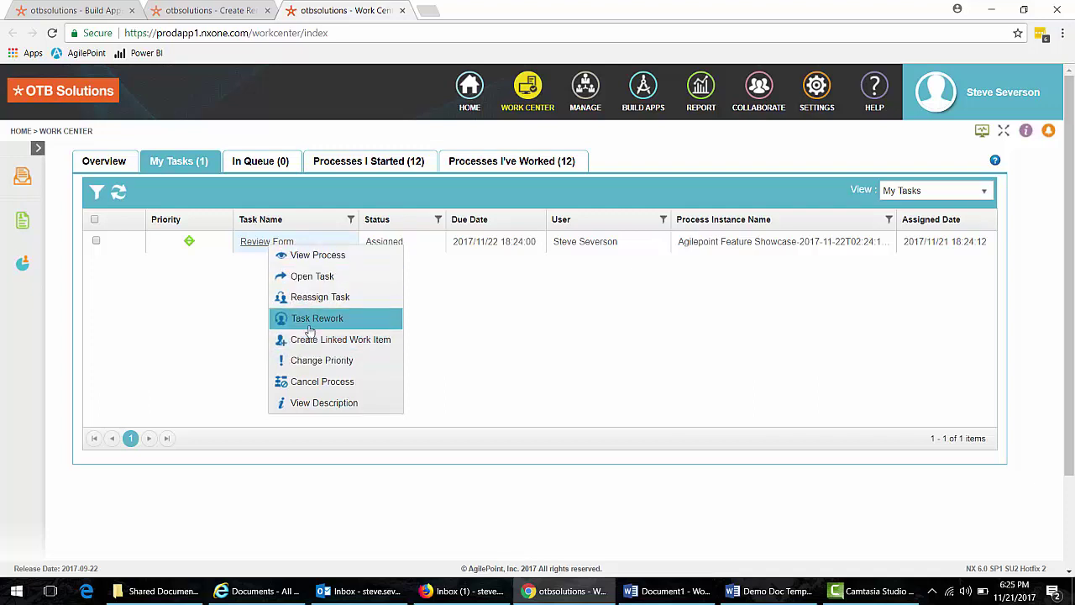
click(312, 277)
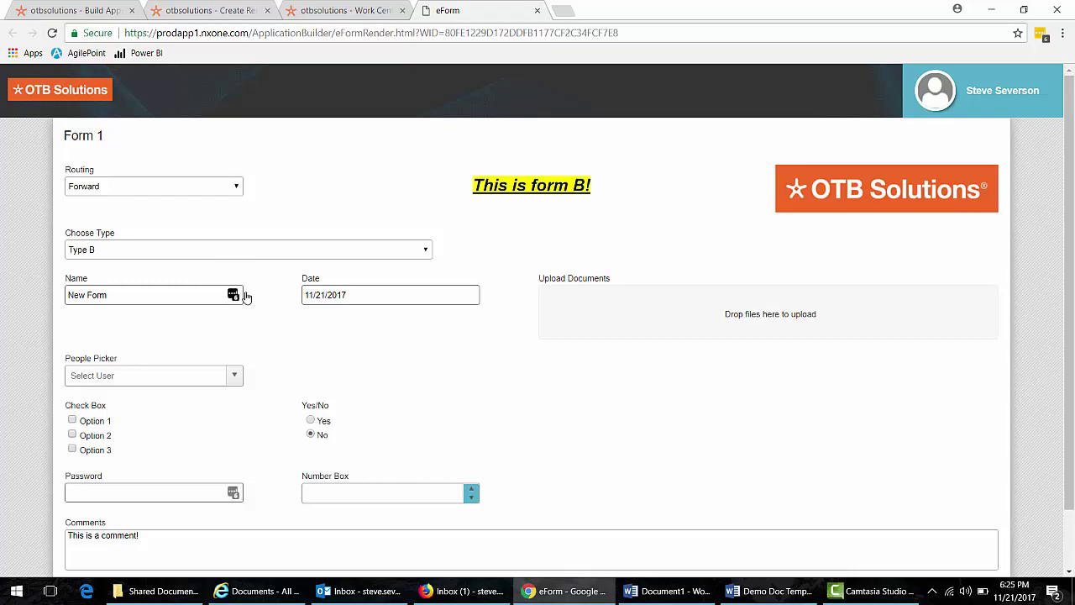
scroll(249, 297, down, 1)
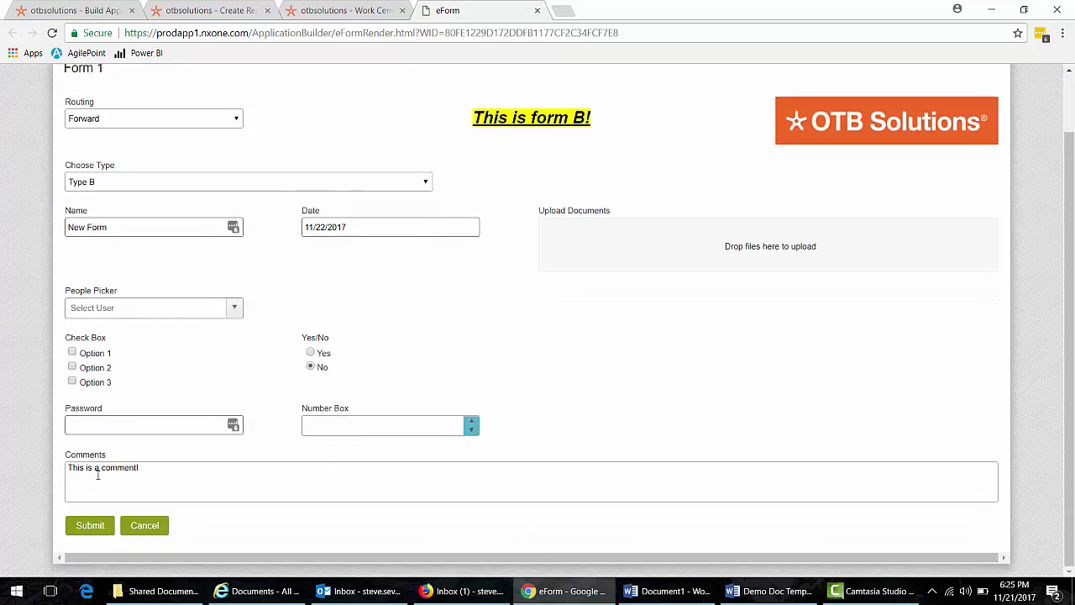
click(91, 525)
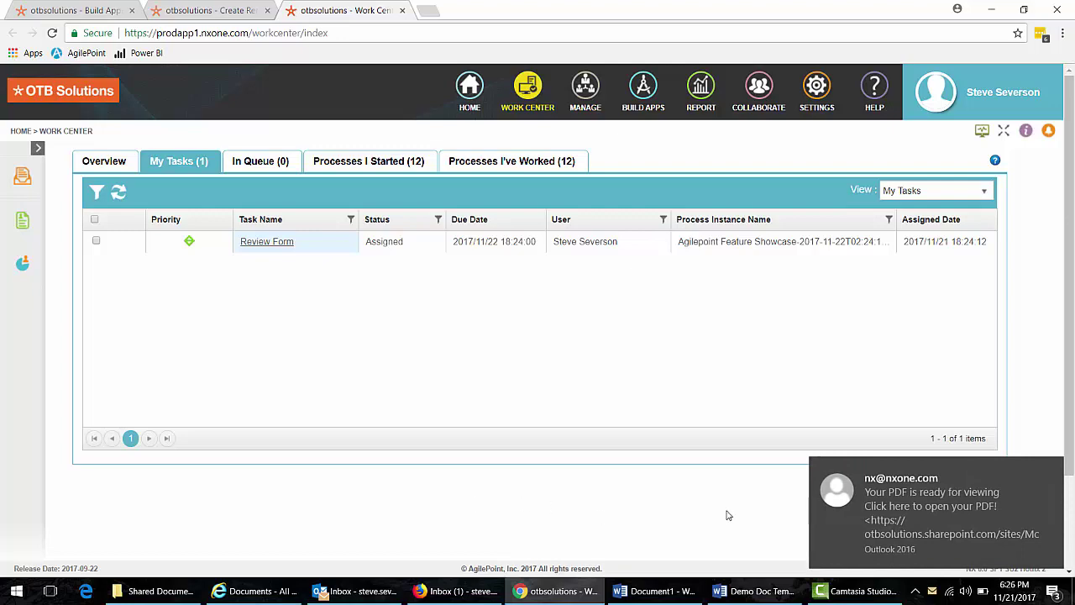
Open the "Your PDF is ready for viewing" e-mail in Outlook and follow its link to view New Form.pdf
click(910, 504)
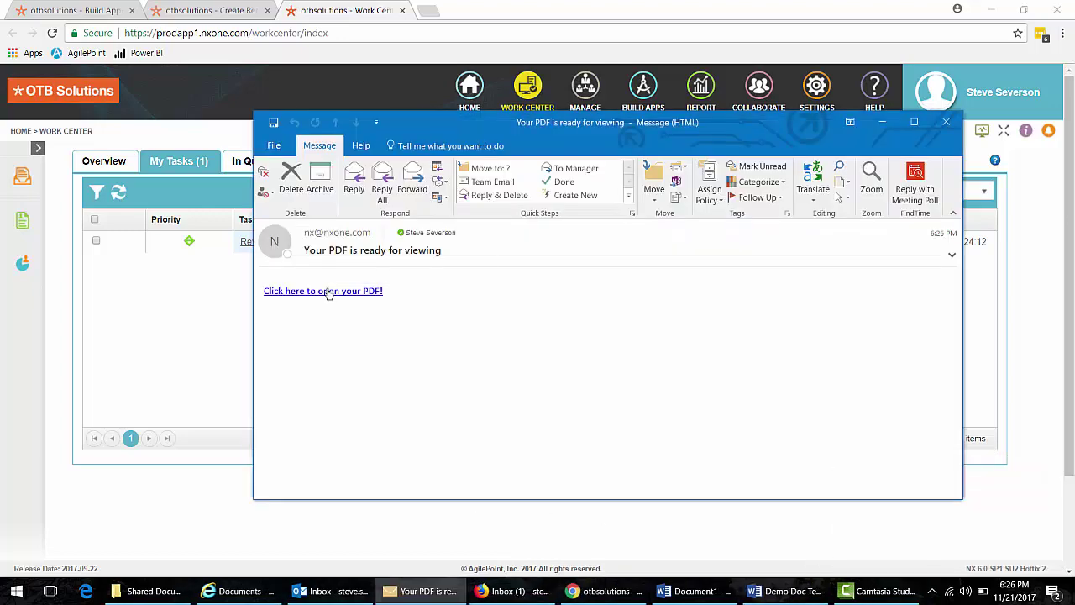
click(328, 292)
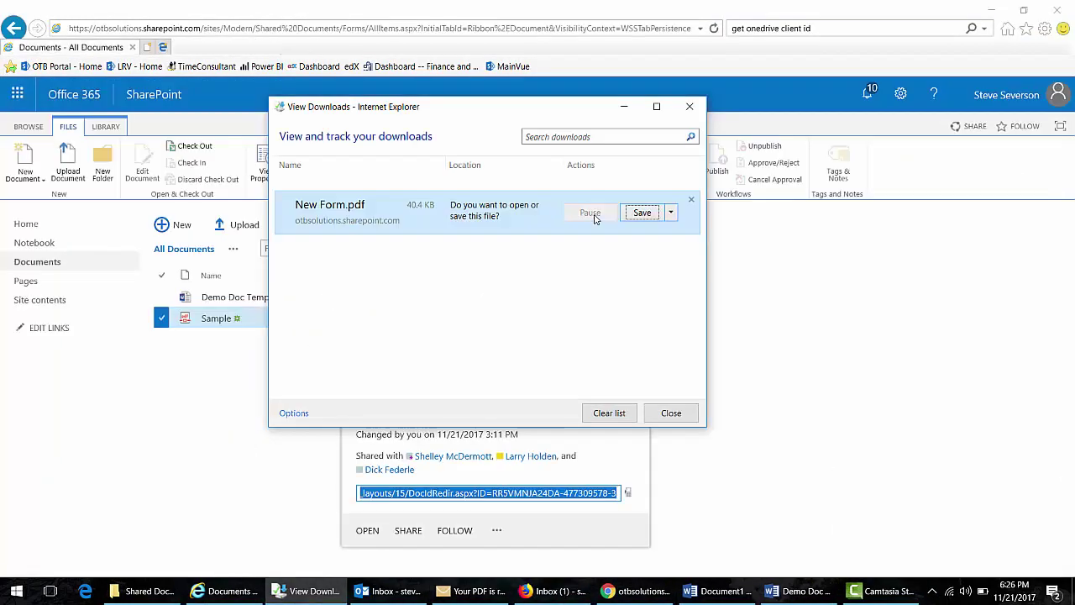
click(593, 212)
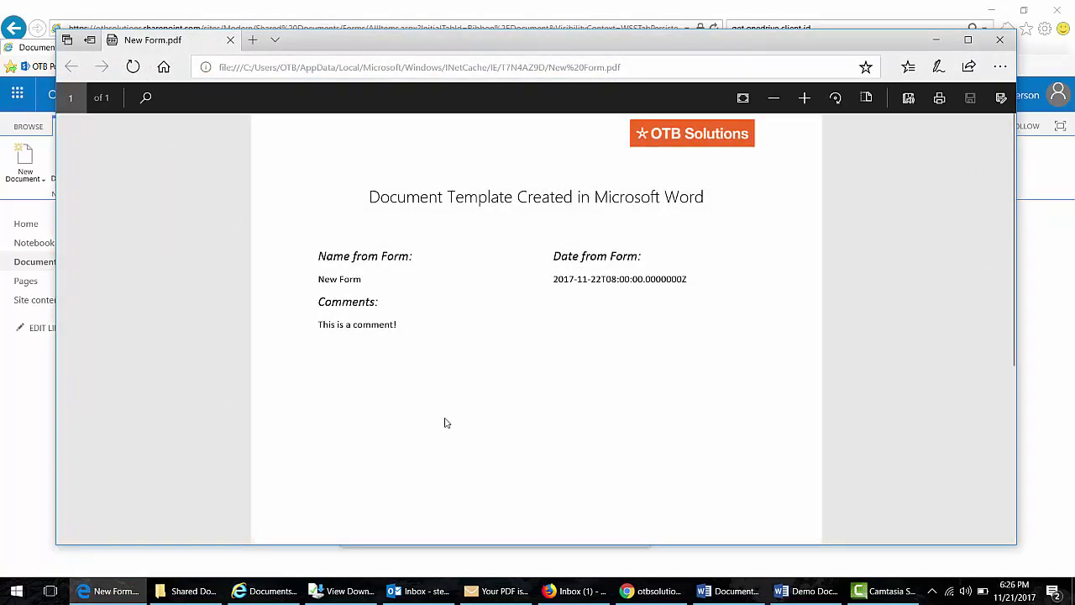
Return to the Work Center in Chrome and examine the Review Form task's process diagram through to its end point
click(677, 589)
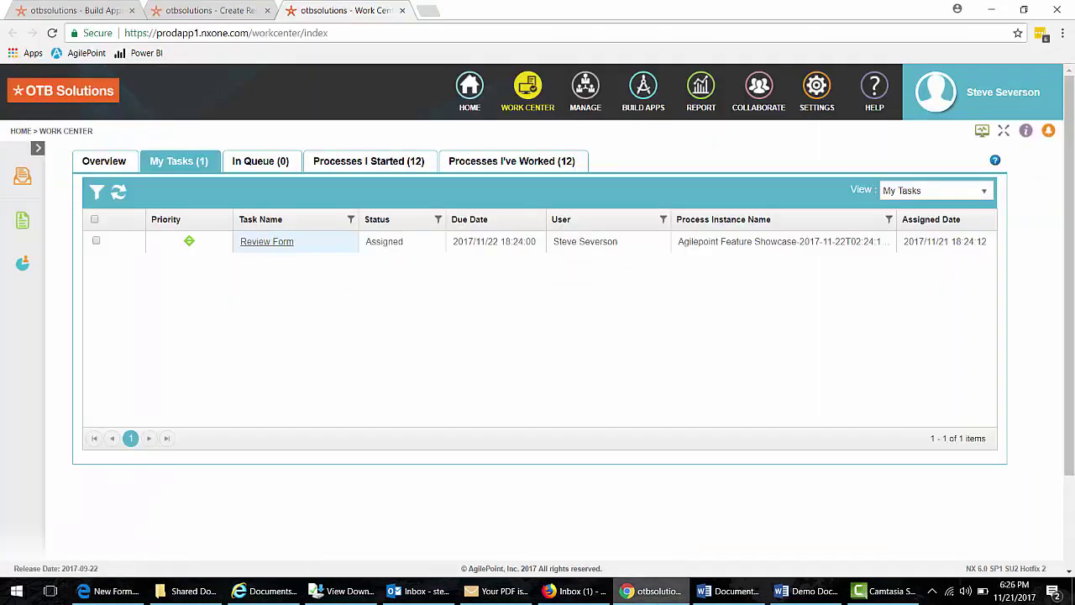
click(271, 245)
click(294, 267)
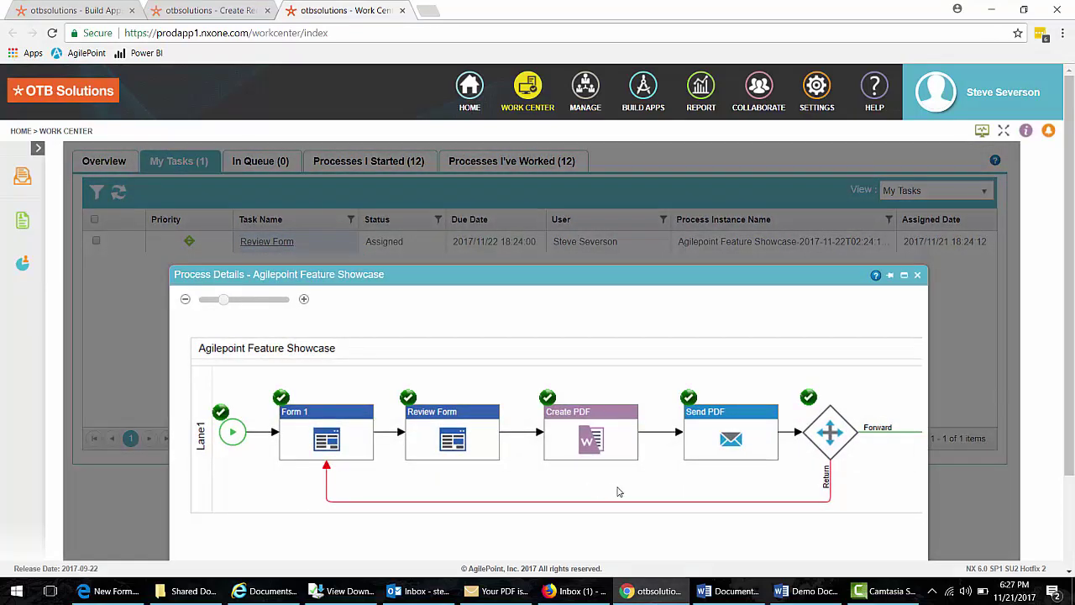
drag(613, 492, 451, 493)
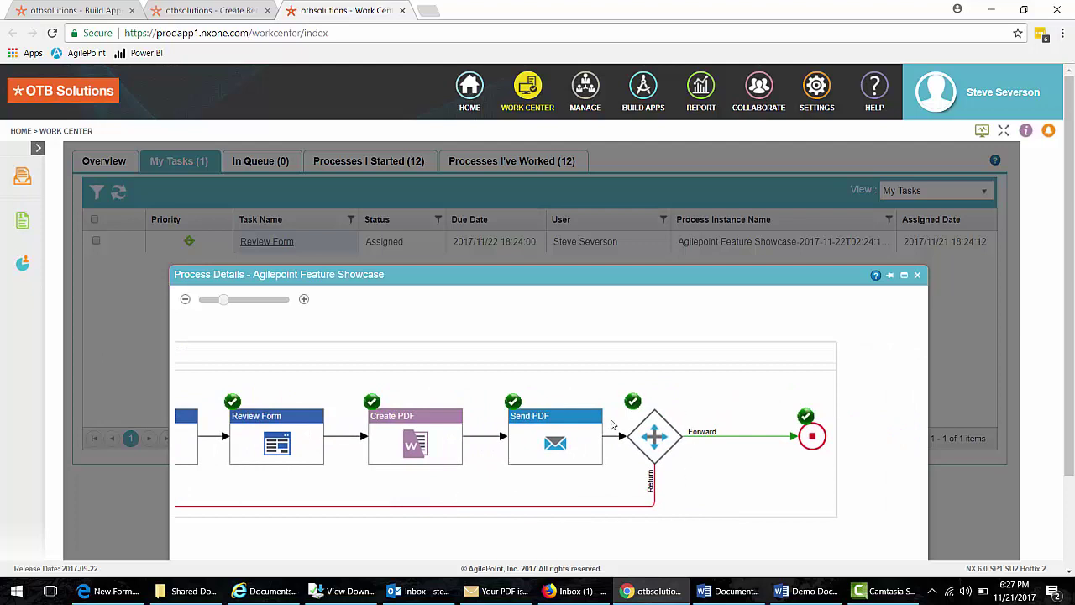